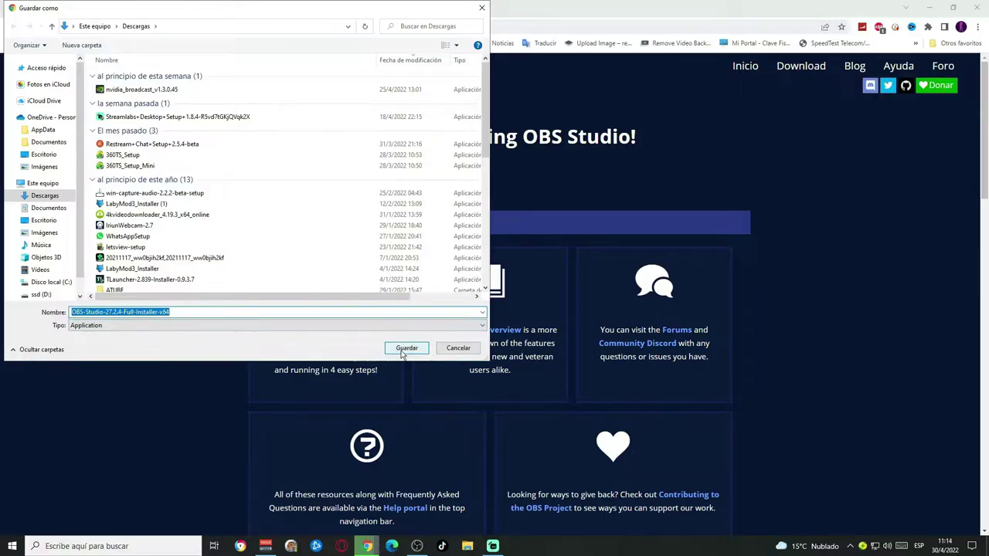
# Step: Show the downloaded OBS-Studio-27.2.4-Full-Installer-x64 file in its folder and run it as administrator
pyautogui.click(109, 521)
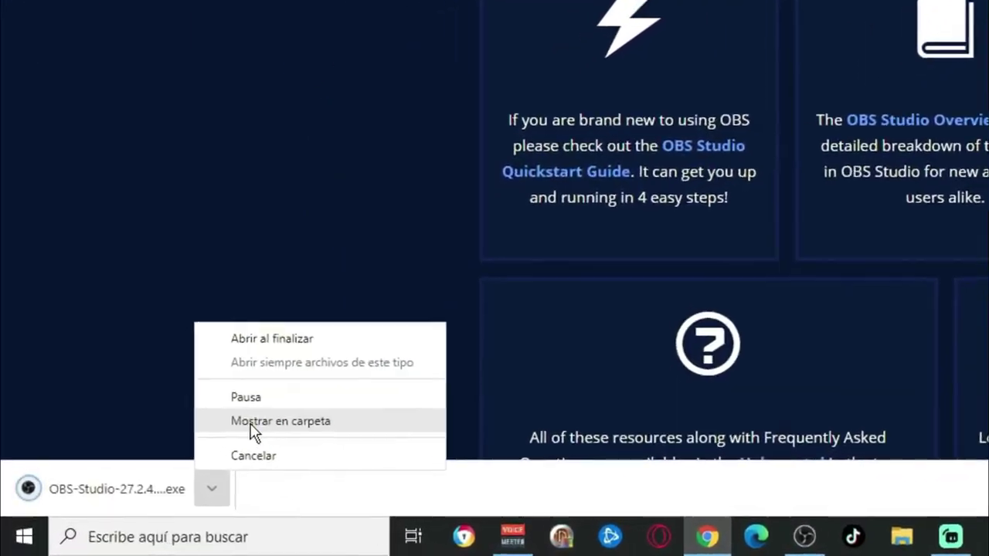
pyautogui.click(185, 457)
pyautogui.rightClick(562, 133)
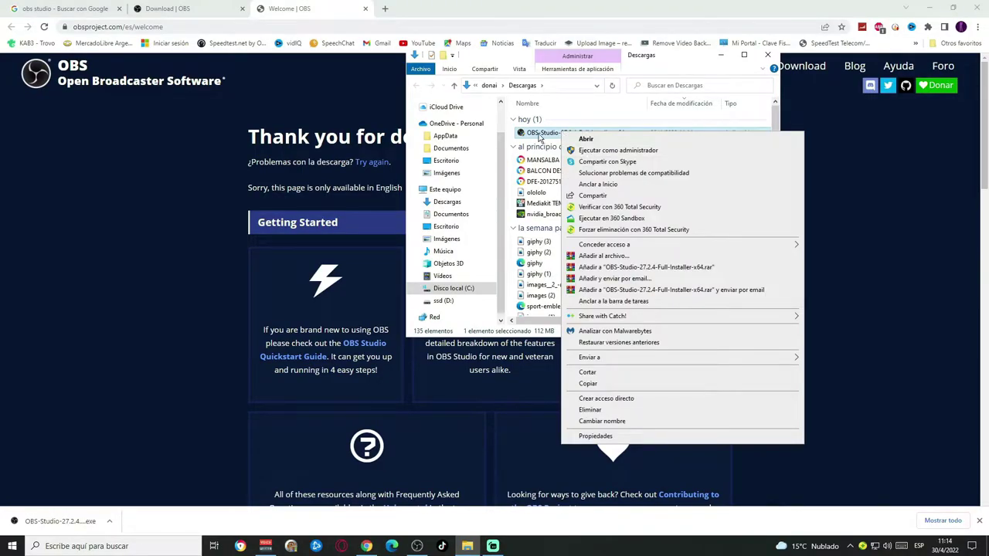
pyautogui.click(589, 151)
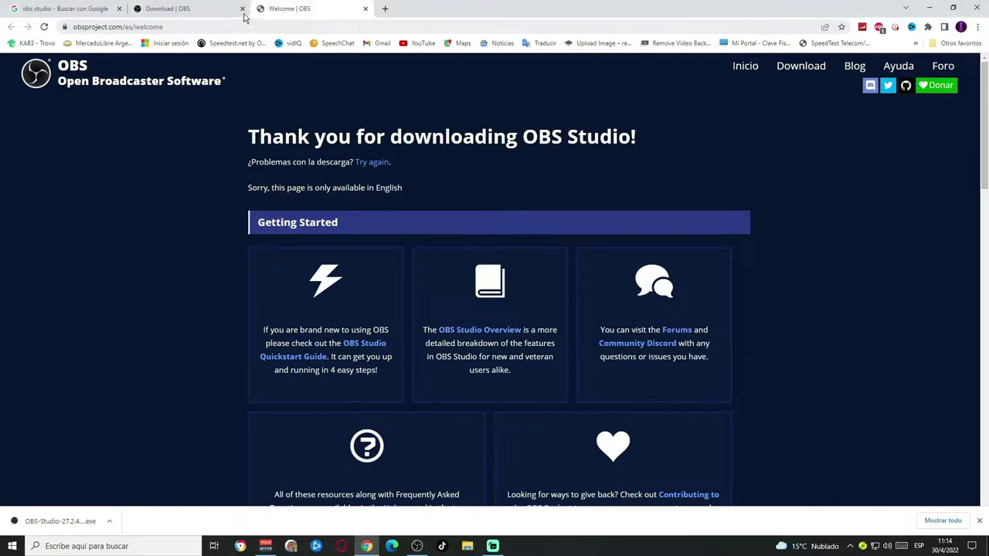
# Step: Show the desktop and move the OBS Studio shortcut to an empty area away from the other icons
pyautogui.press('super+d')
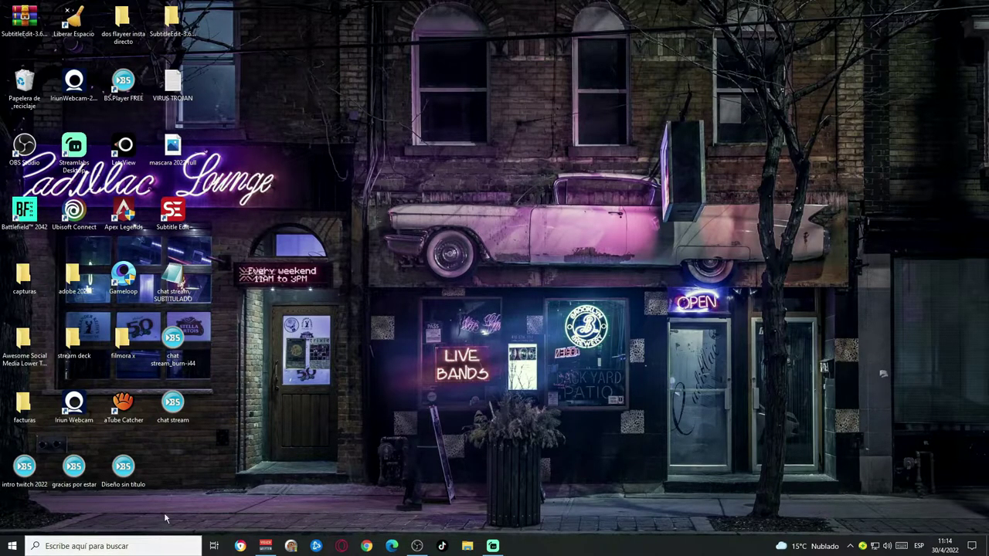
pyautogui.moveTo(28, 154); pyautogui.dragTo(407, 277)
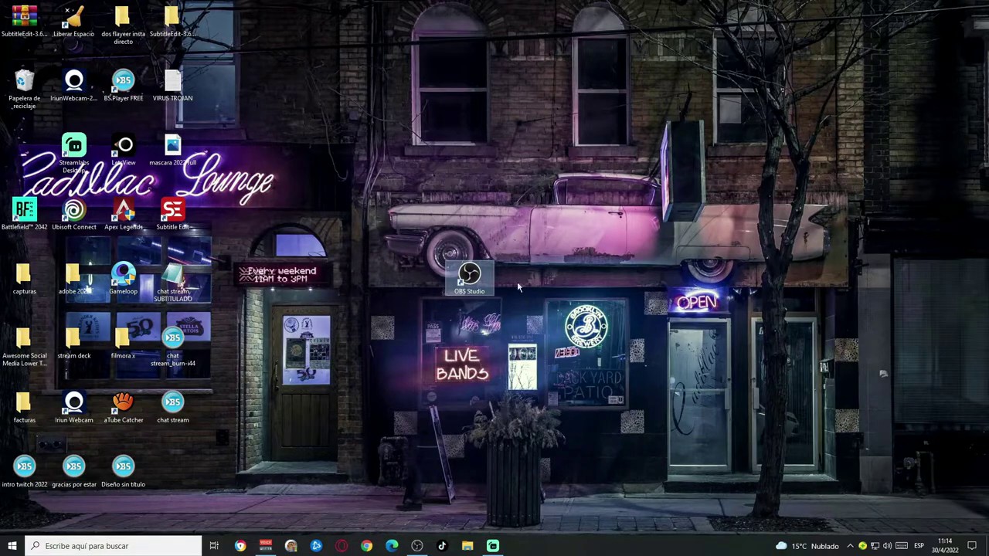
pyautogui.moveTo(469, 275); pyautogui.dragTo(421, 277)
# Step: Search Windows for "obs" to look up the OBS Studio application entry and close the search
pyautogui.click(113, 553)
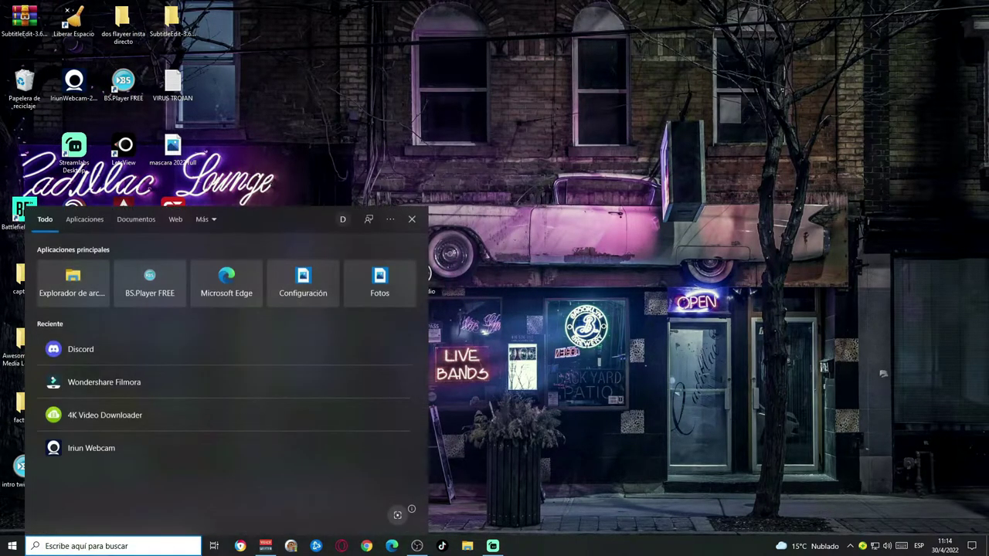
pyautogui.write('obs')
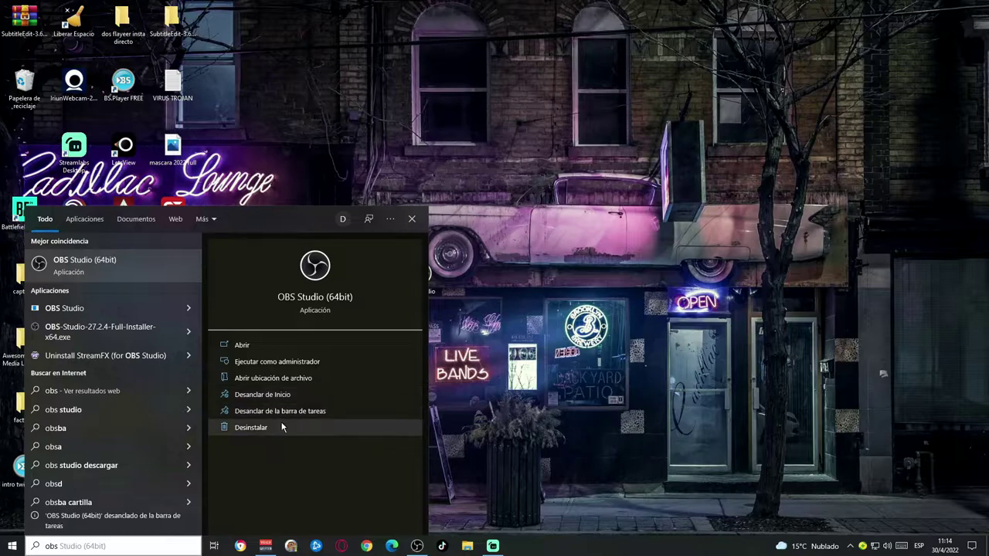
pyautogui.click(463, 394)
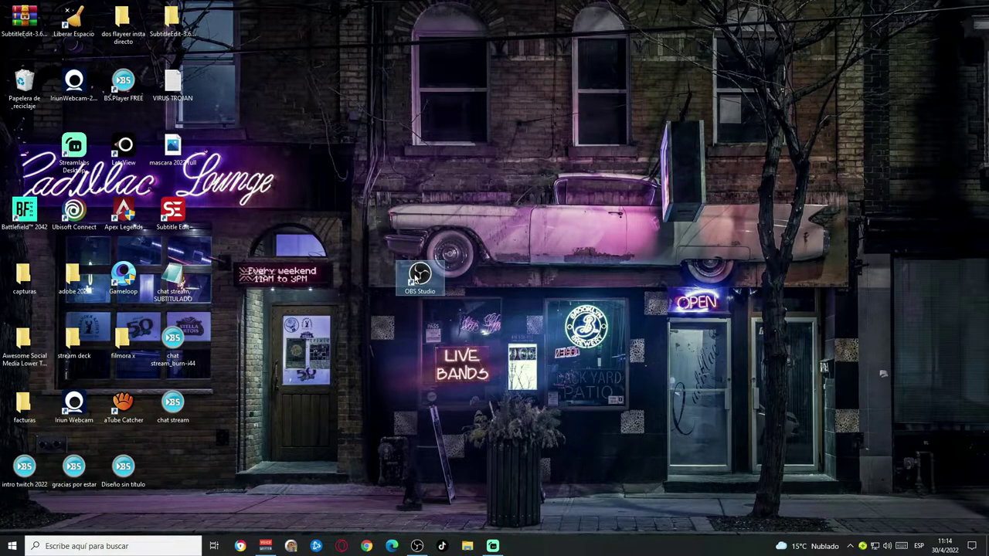
# Step: Set the OBS Studio shortcut's compatibility properties to always run the program as administrator and apply the change
pyautogui.rightClick(413, 281)
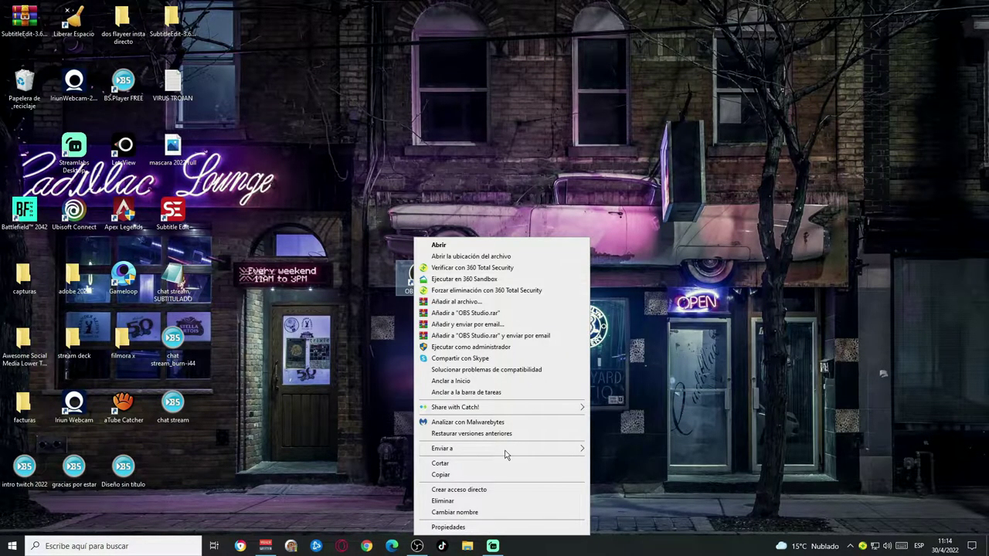
pyautogui.click(452, 527)
pyautogui.moveTo(532, 251); pyautogui.dragTo(474, 111)
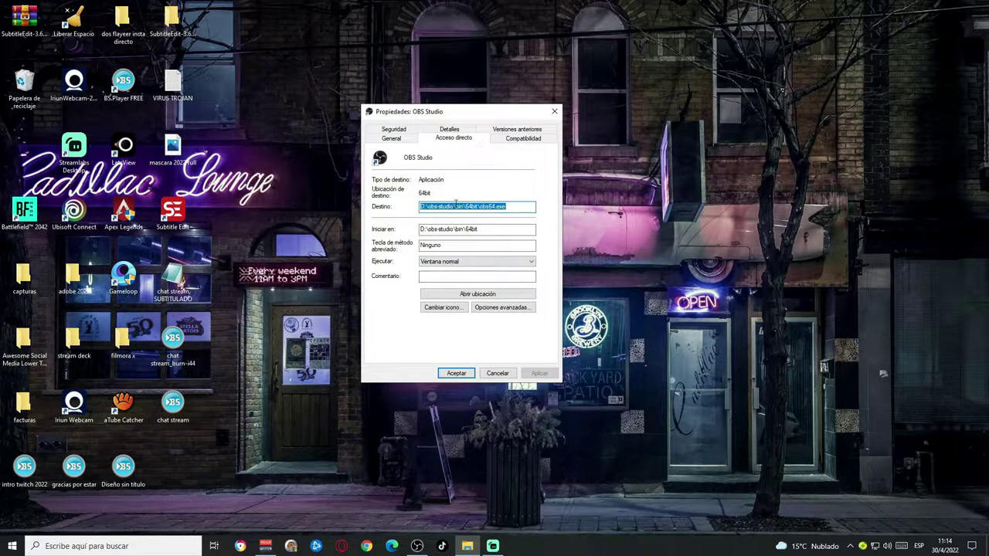
pyautogui.click(507, 139)
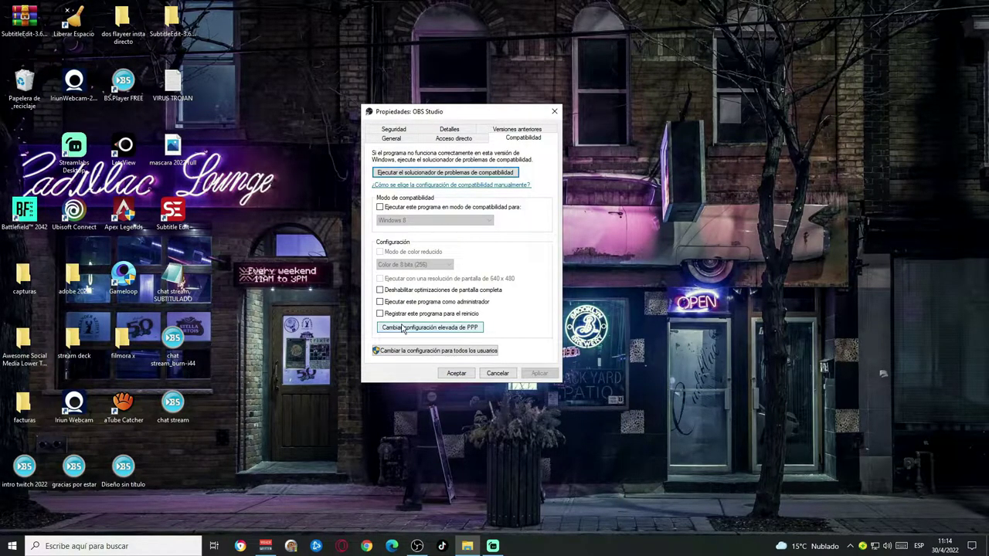
pyautogui.click(379, 301)
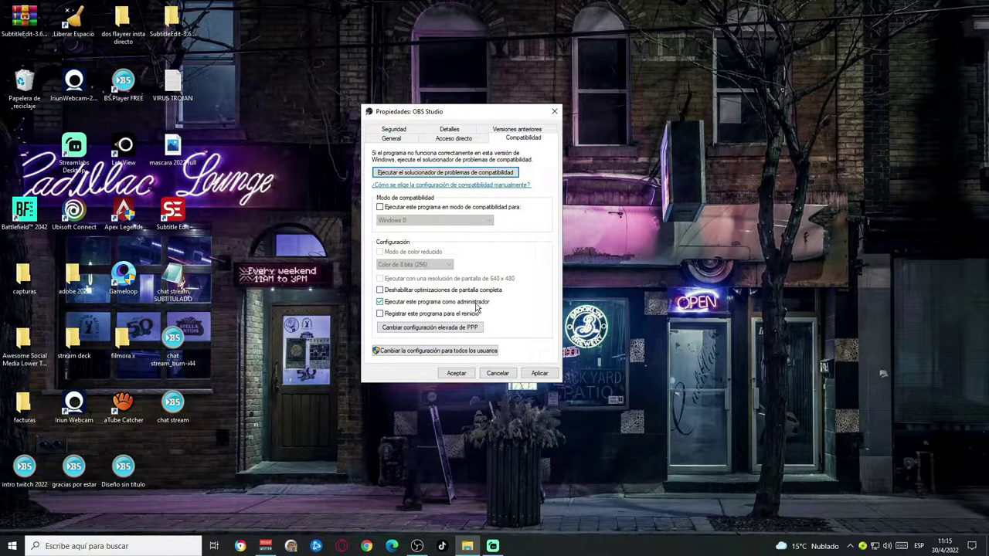
pyautogui.click(540, 374)
pyautogui.click(457, 374)
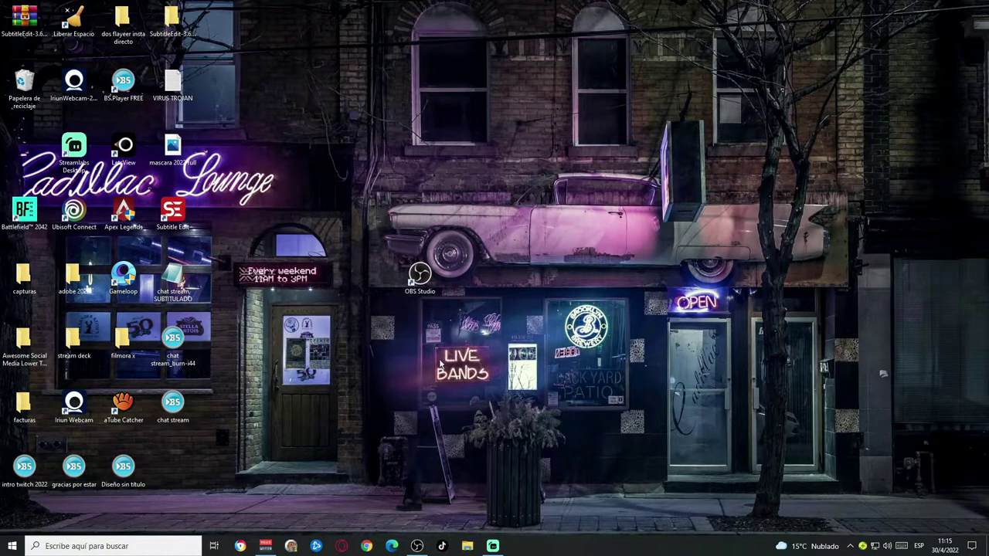
# Step: Launch OBS Studio from its desktop shortcut
pyautogui.rightClick(417, 283)
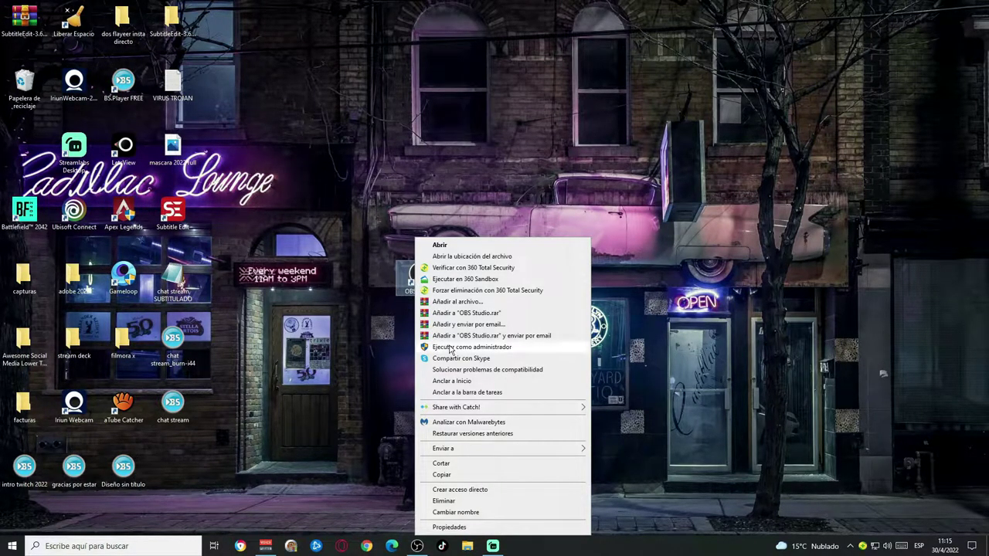
pyautogui.click(382, 381)
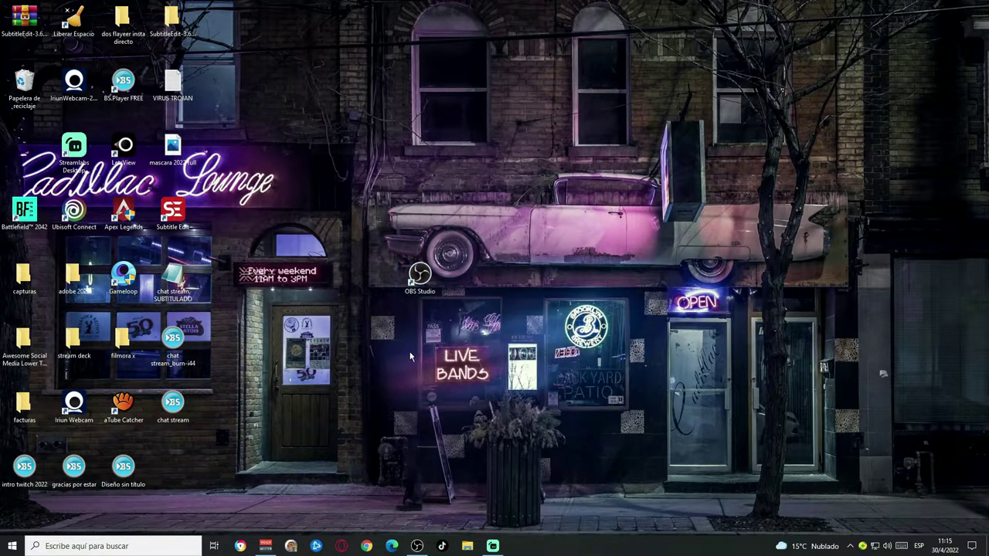
pyautogui.doubleClick(419, 275)
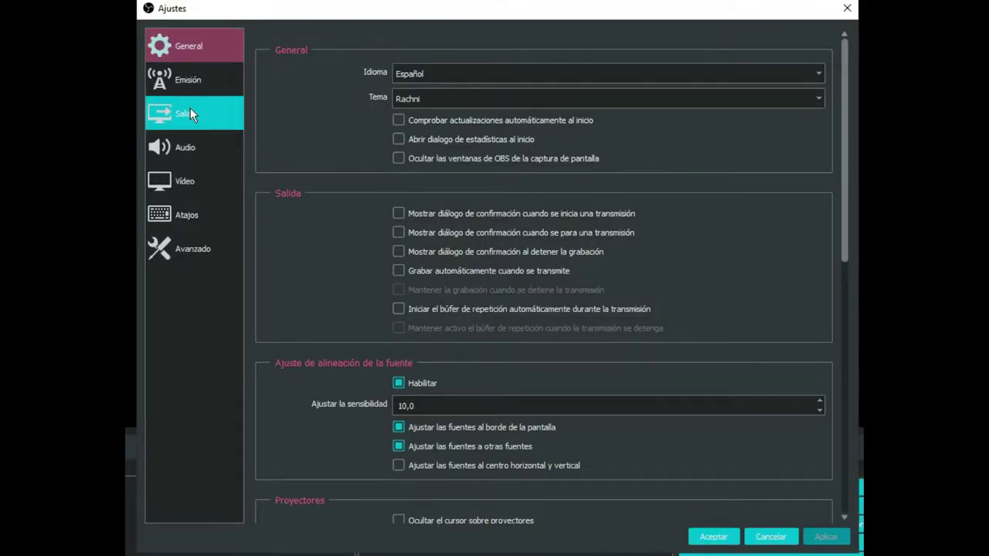
# Step: In the OBS output settings for recording, set the recording type to Estándar
pyautogui.click(190, 108)
pyautogui.click(317, 76)
pyautogui.click(454, 104)
pyautogui.click(421, 119)
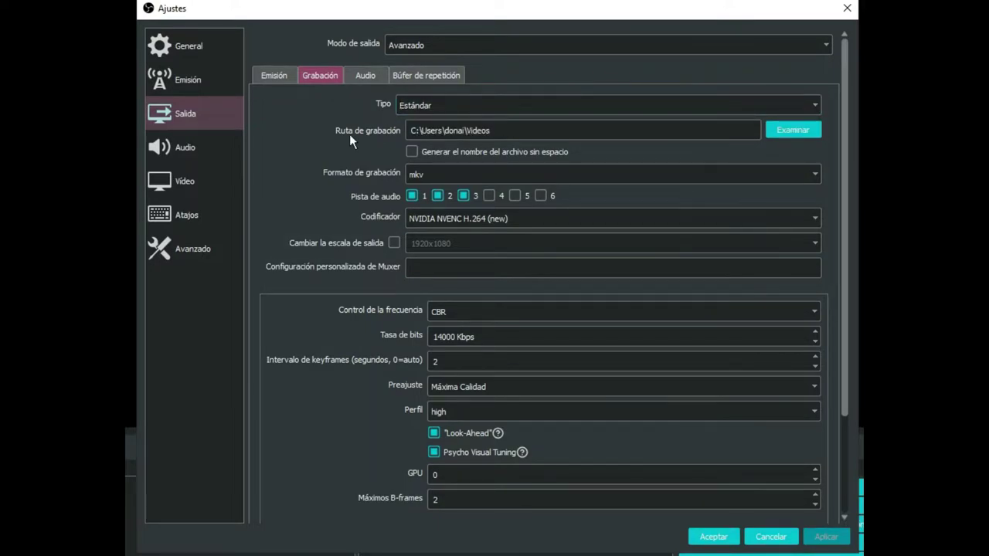
# Step: Browse the recording path's folders without choosing another one, and set the recording format to mkv
pyautogui.click(785, 129)
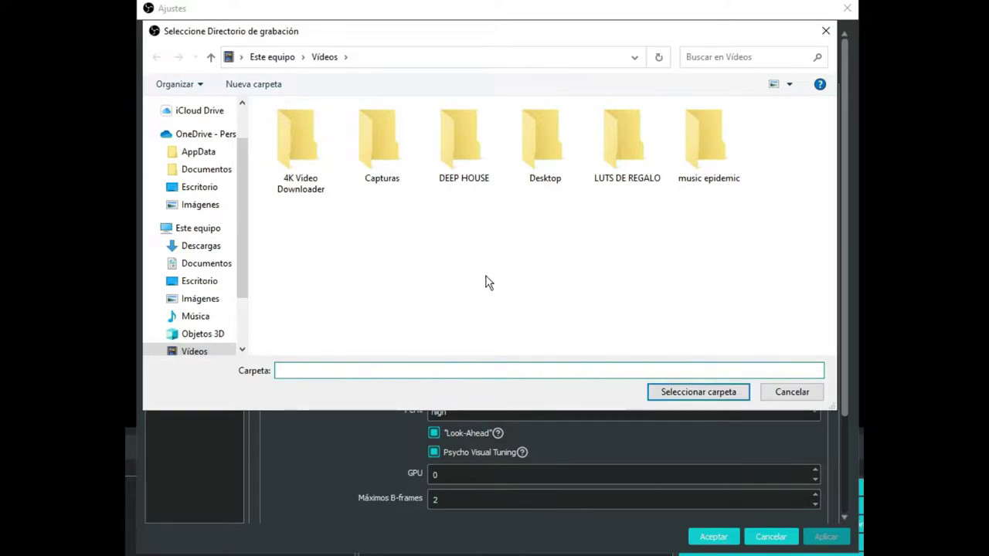
pyautogui.click(776, 392)
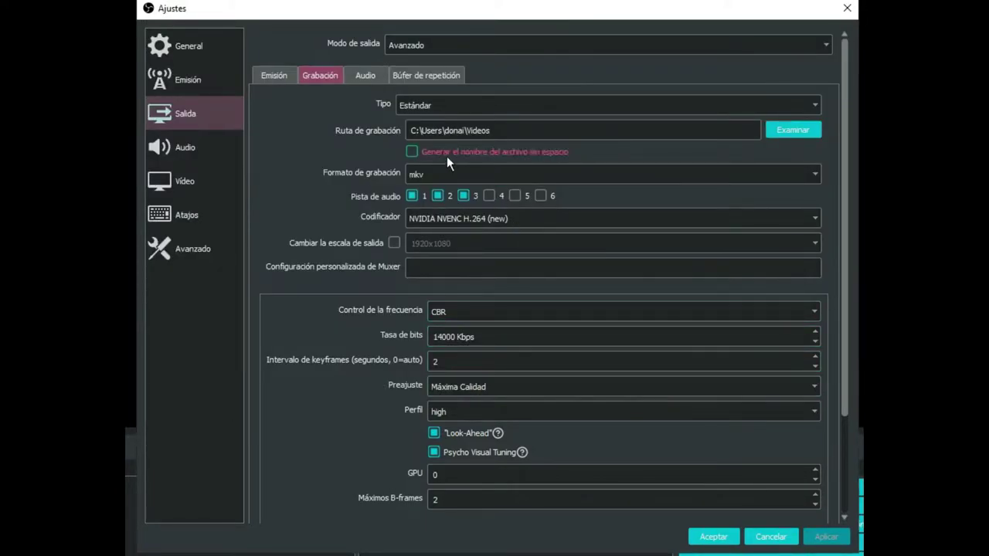
pyautogui.click(554, 175)
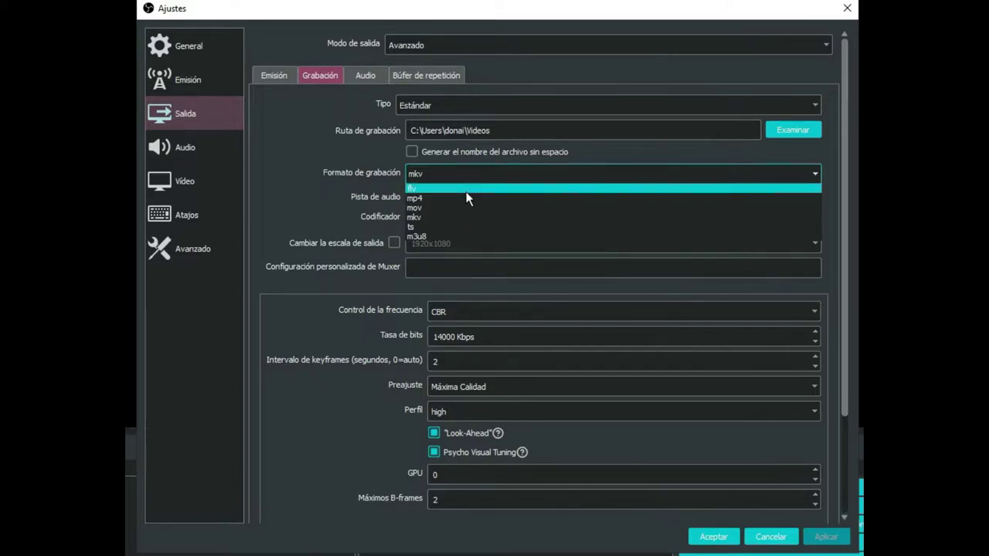
pyautogui.click(460, 217)
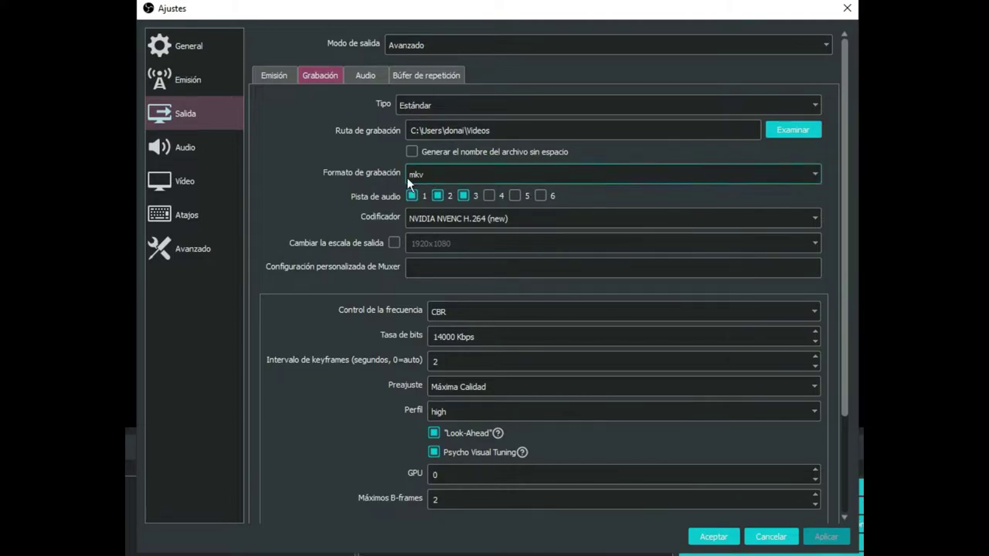
# Step: Review the available recording encoders and set the recording's rate control to CBR
pyautogui.click(500, 220)
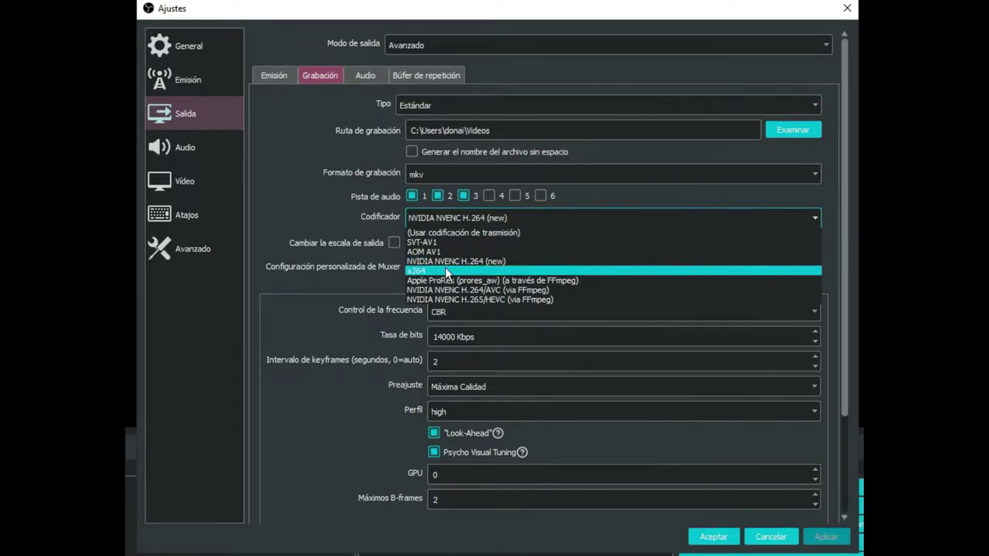
pyautogui.click(373, 230)
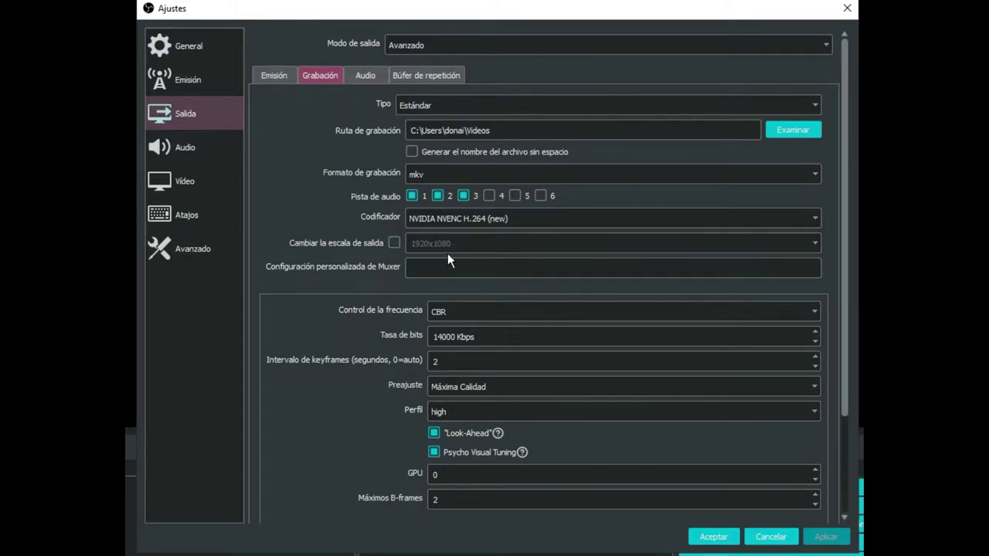
pyautogui.click(489, 310)
pyautogui.click(488, 310)
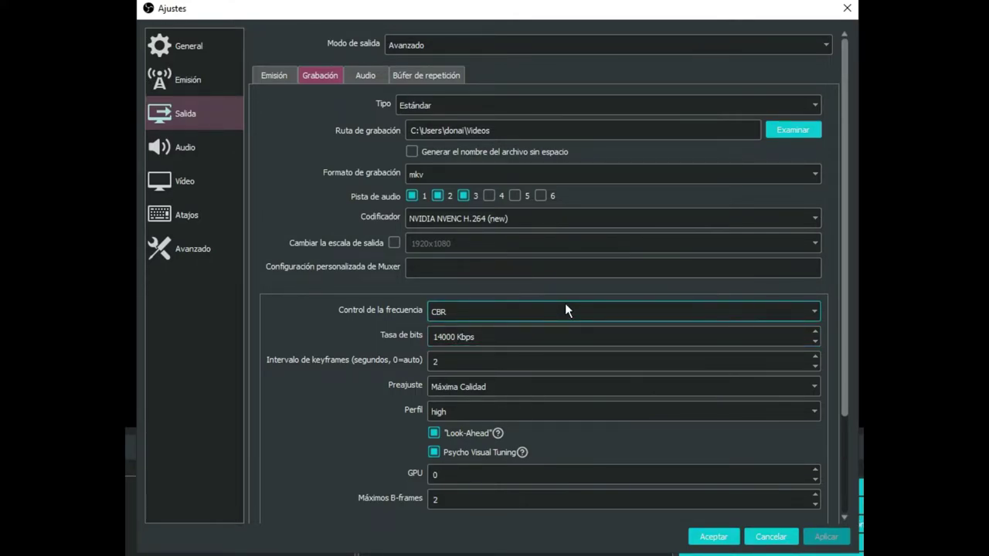
# Step: Check the streaming output settings, and set the recording bitrate to 10000 Kbps
pyautogui.click(274, 75)
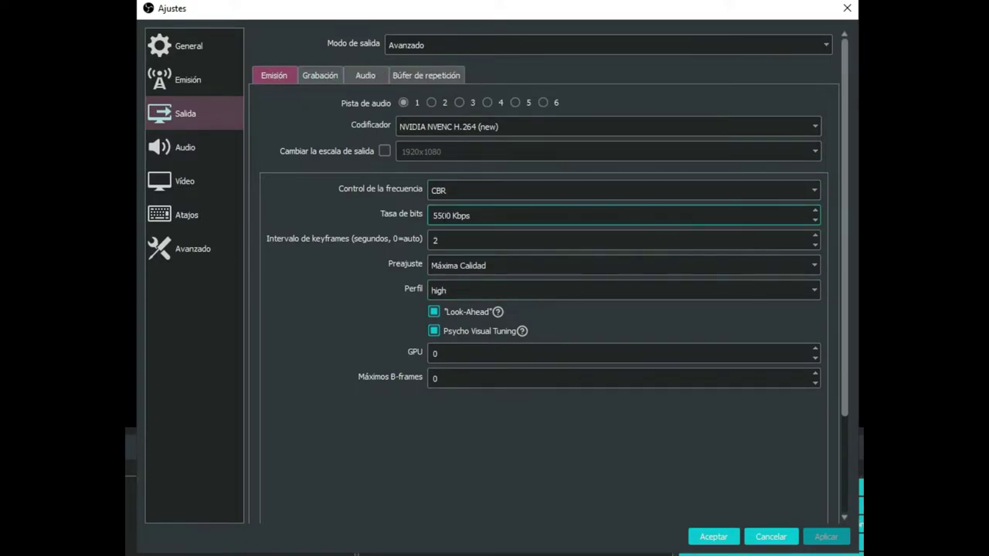
pyautogui.click(326, 80)
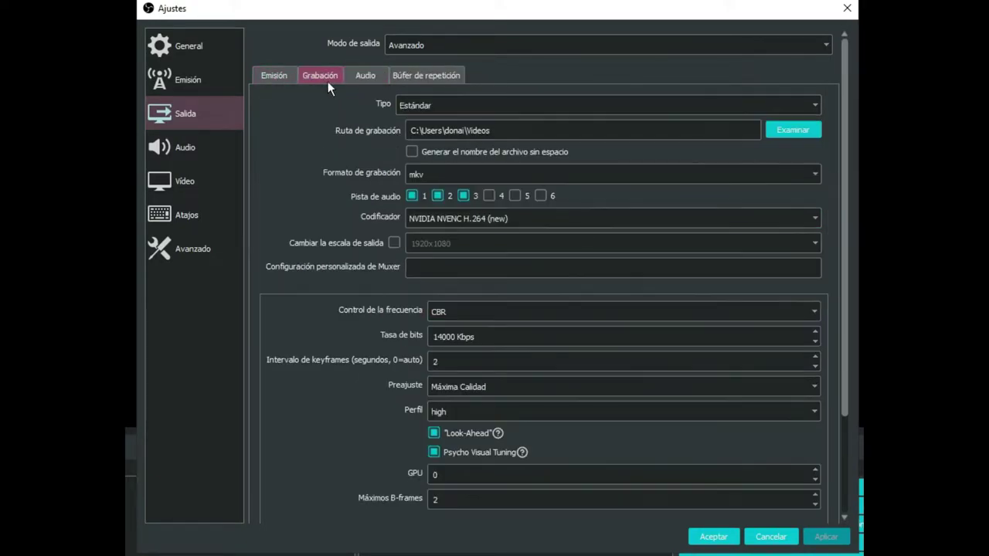
pyautogui.doubleClick(460, 343)
pyautogui.write('10000')
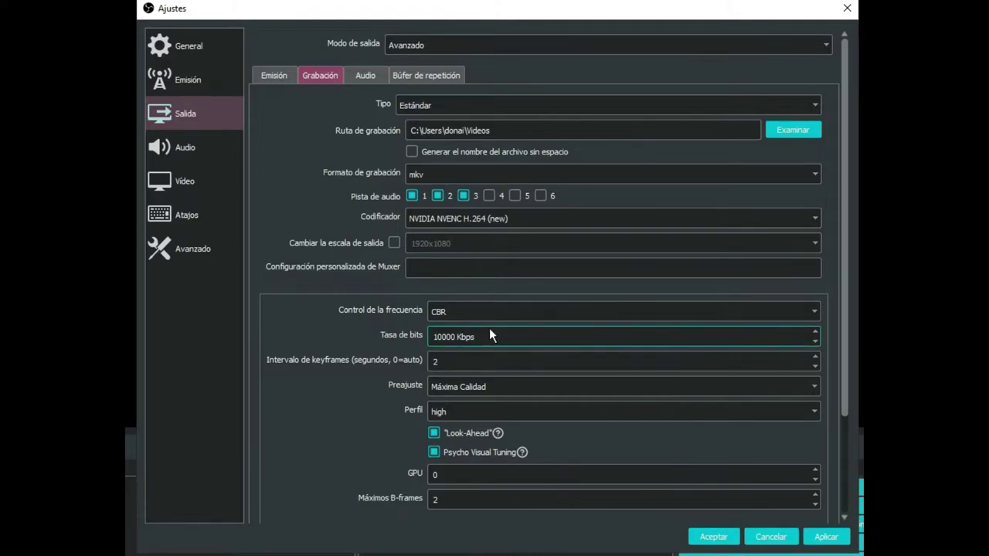
# Step: Set the recording bitrate to 14000 Kbps, with the Máxima Calidad preset and the high profile
pyautogui.moveTo(461, 337); pyautogui.dragTo(428, 345)
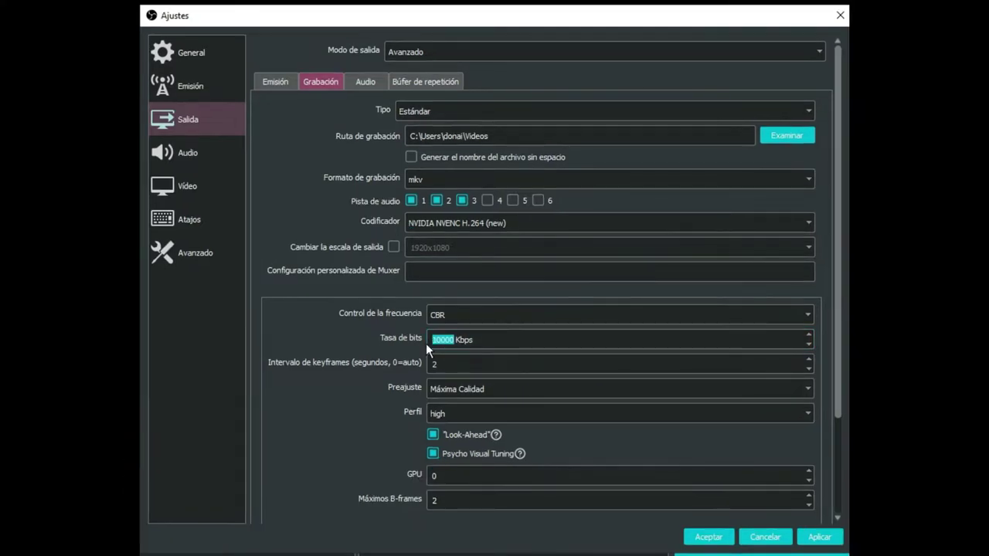
pyautogui.write('14000')
pyautogui.click(502, 389)
pyautogui.click(506, 396)
pyautogui.click(499, 413)
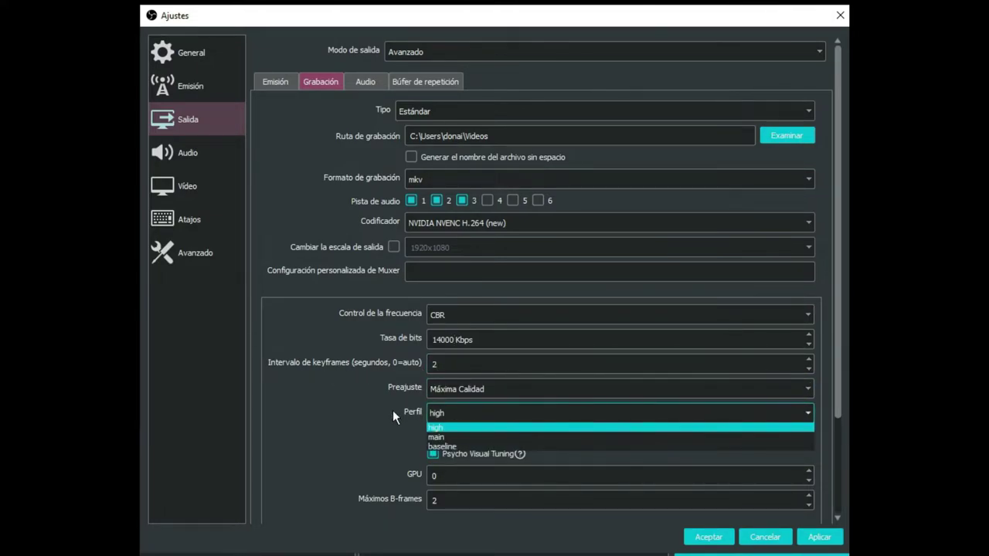
pyautogui.click(460, 428)
# Step: Review the quality and performance presets available for the recording encoder
pyautogui.scroll(-1, 406, 476)
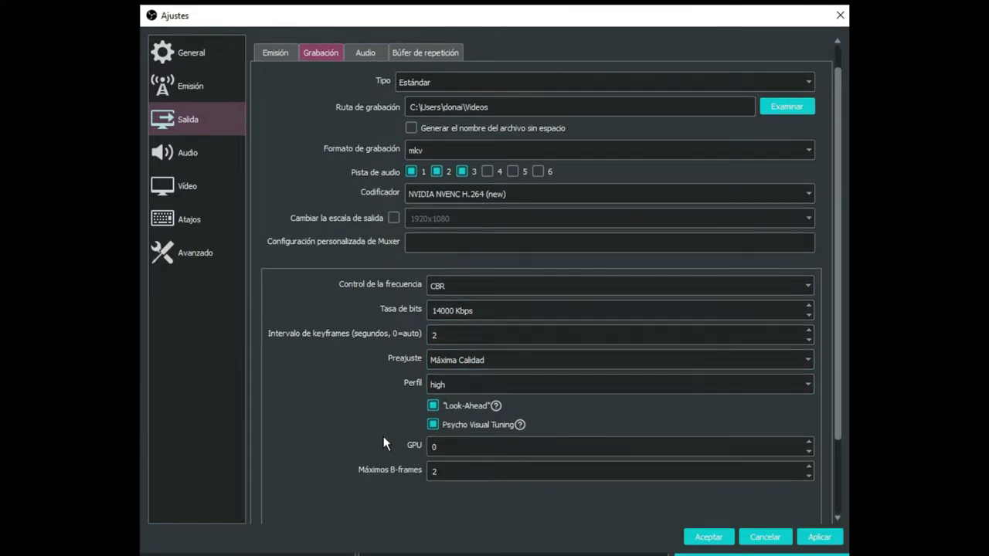
pyautogui.click(496, 363)
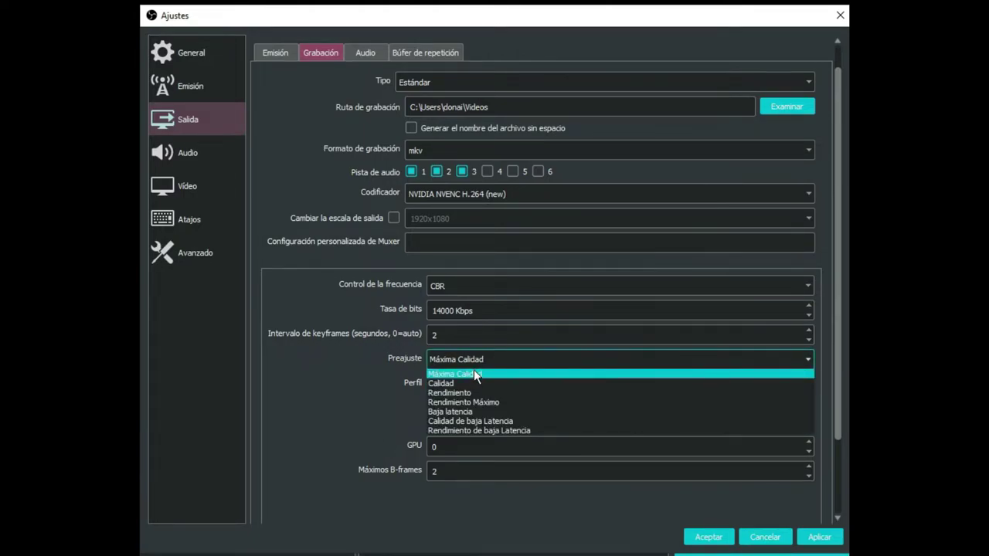
pyautogui.click(479, 363)
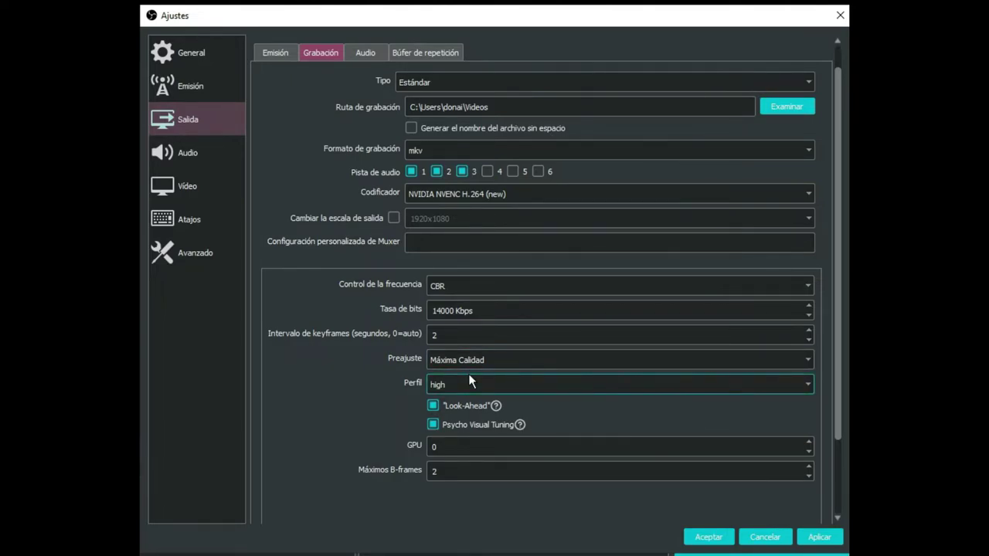
pyautogui.click(472, 359)
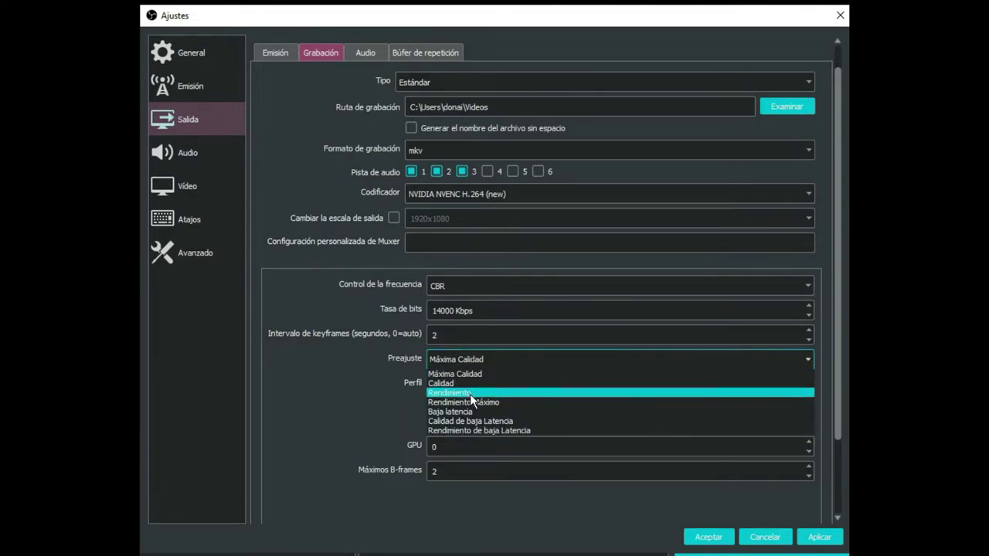
pyautogui.click(394, 381)
# Step: Set the sample rate in the audio settings to 44.1 kHz
pyautogui.click(188, 155)
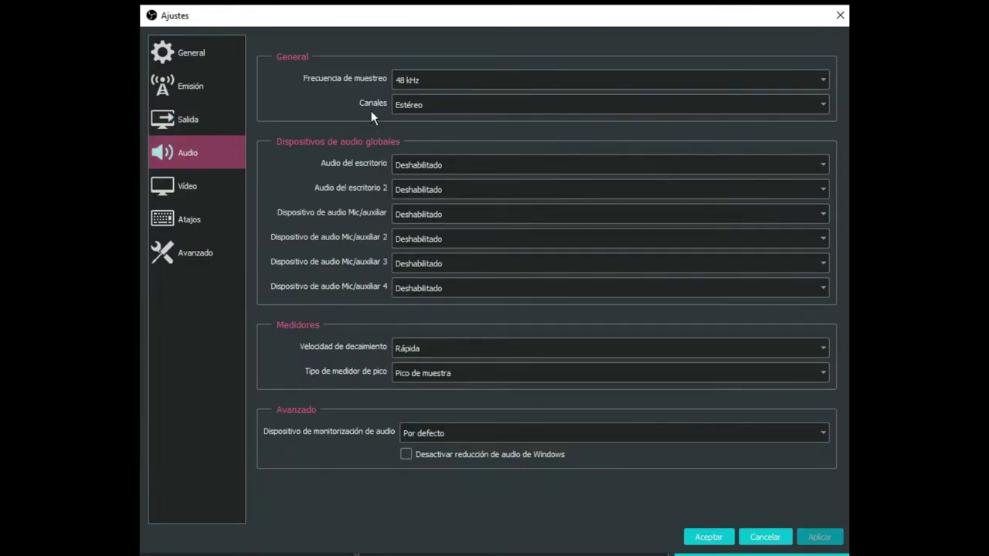
pyautogui.click(430, 79)
pyautogui.click(419, 93)
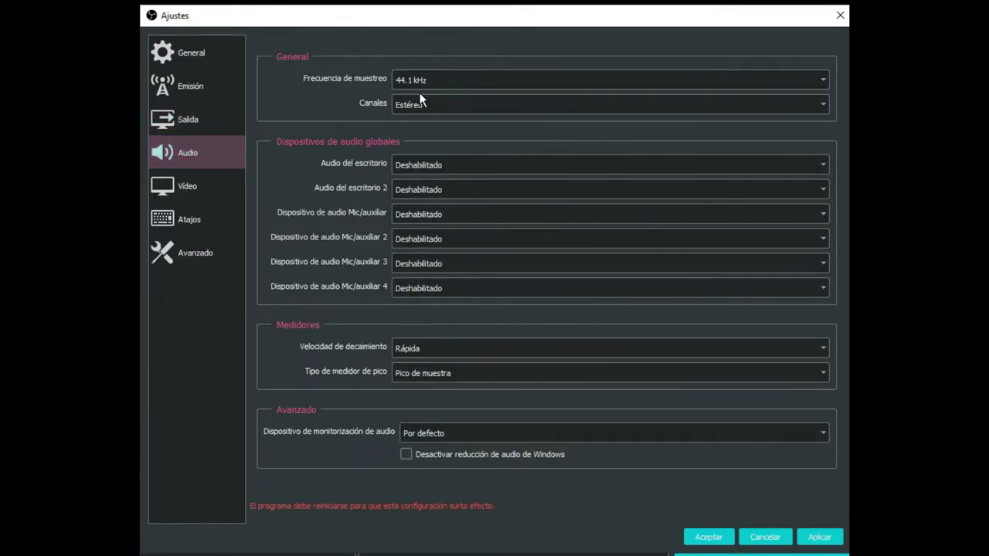
# Step: Set the audio sample rate to 48 kHz and keep the channels on Estéreo
pyautogui.click(430, 81)
pyautogui.click(428, 103)
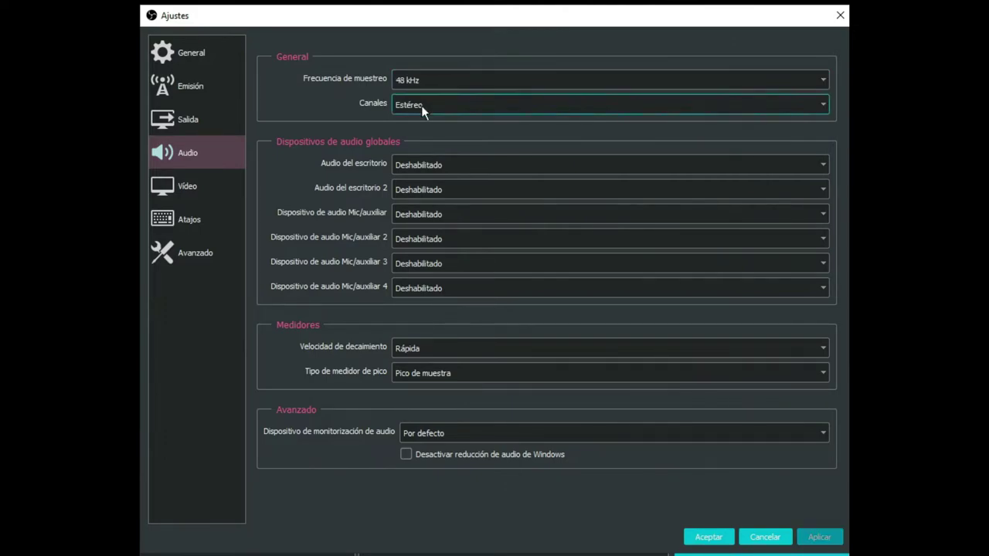
pyautogui.click(434, 110)
pyautogui.click(434, 110)
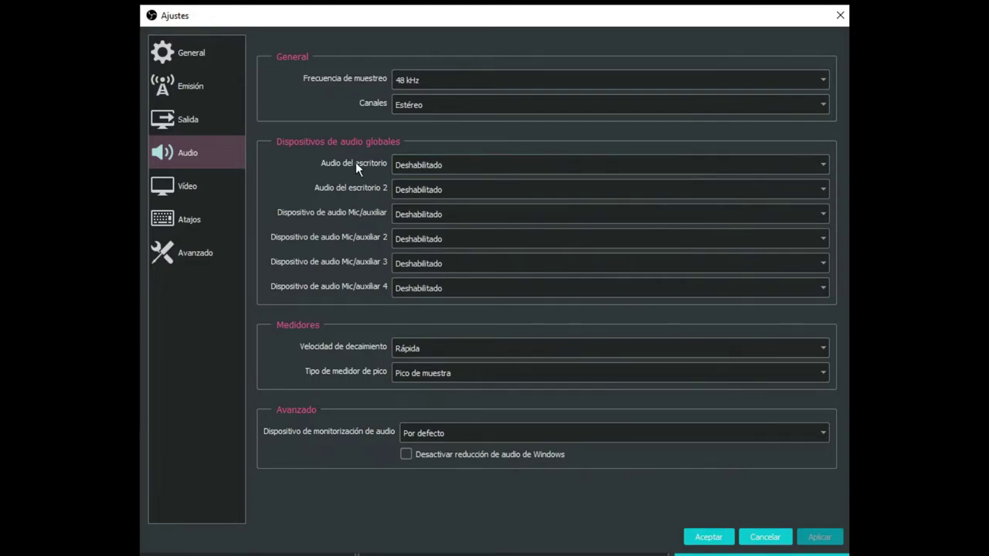
# Step: Set the desktop audio to VoiceMeeter Input (VB-Audio VoiceMeeter VAIO) and the first Mic/auxiliary device to VoiceMeeter Output (VB-Audio VoiceMeeter VAIO)
pyautogui.click(452, 165)
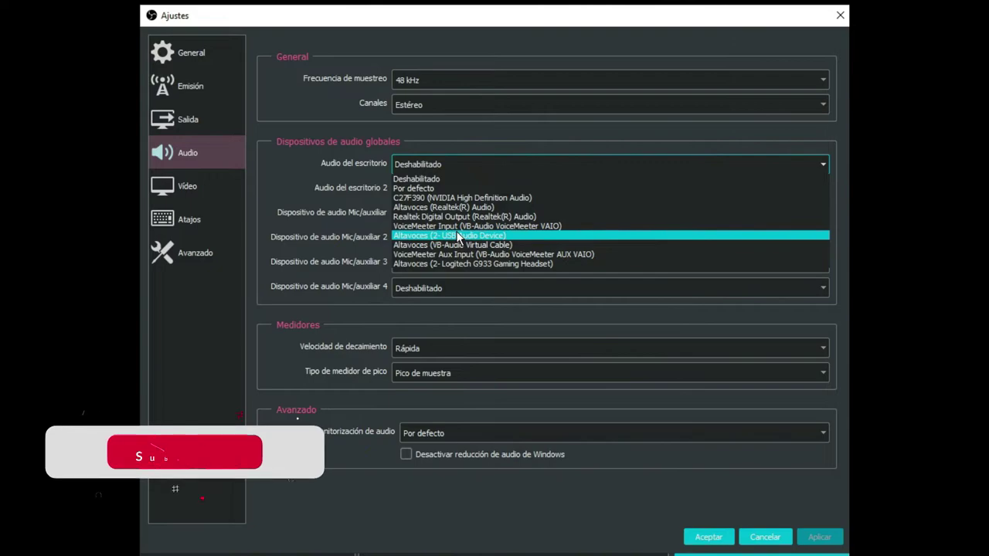
pyautogui.click(458, 226)
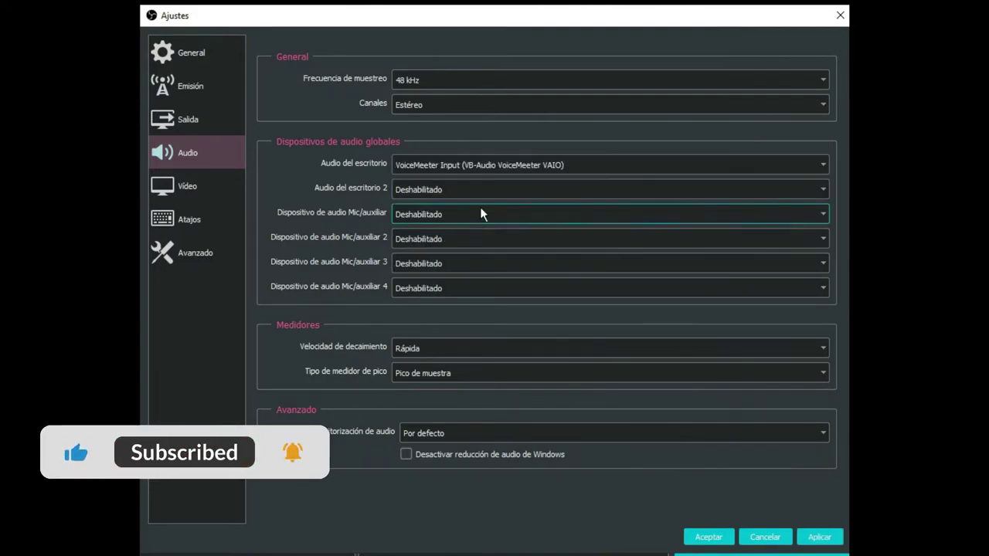
pyautogui.click(452, 166)
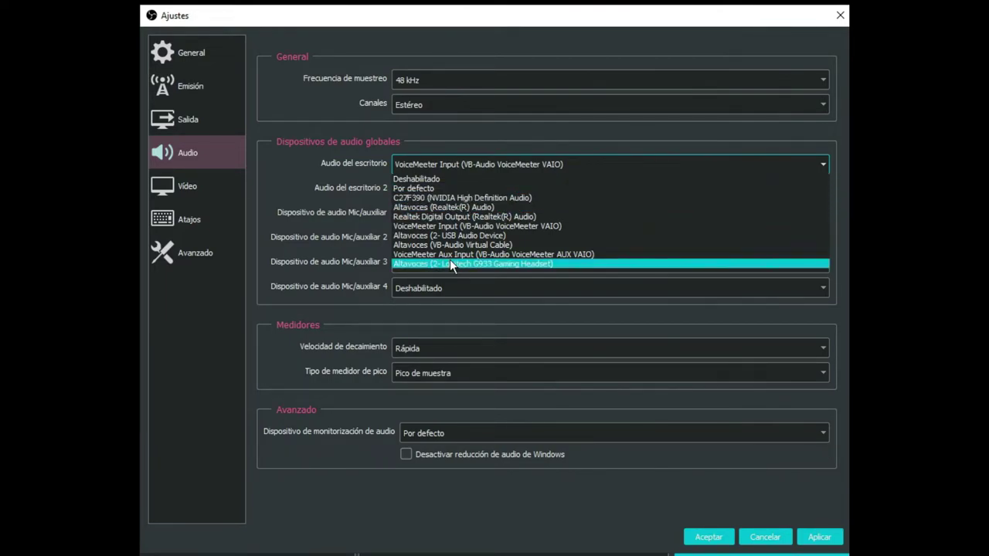
pyautogui.click(425, 213)
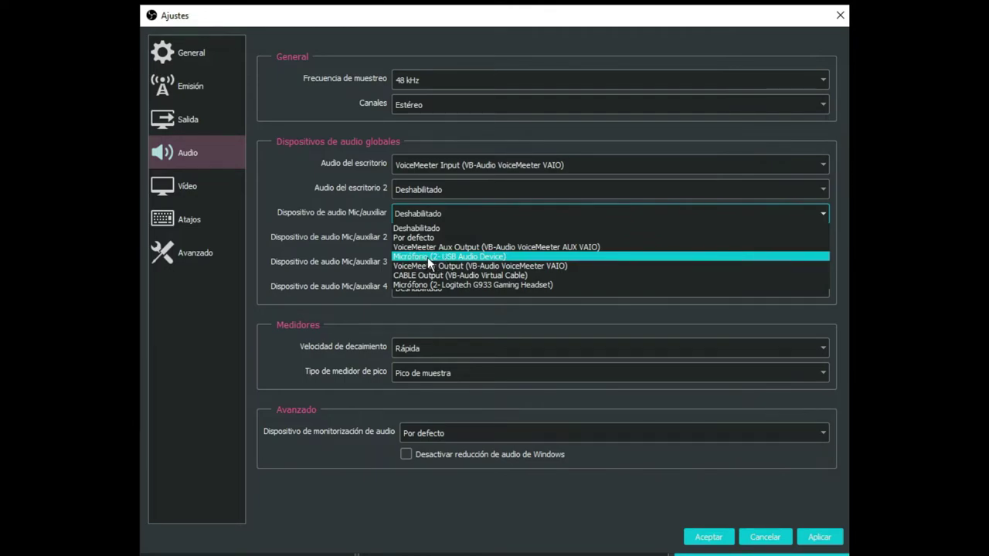
pyautogui.click(433, 267)
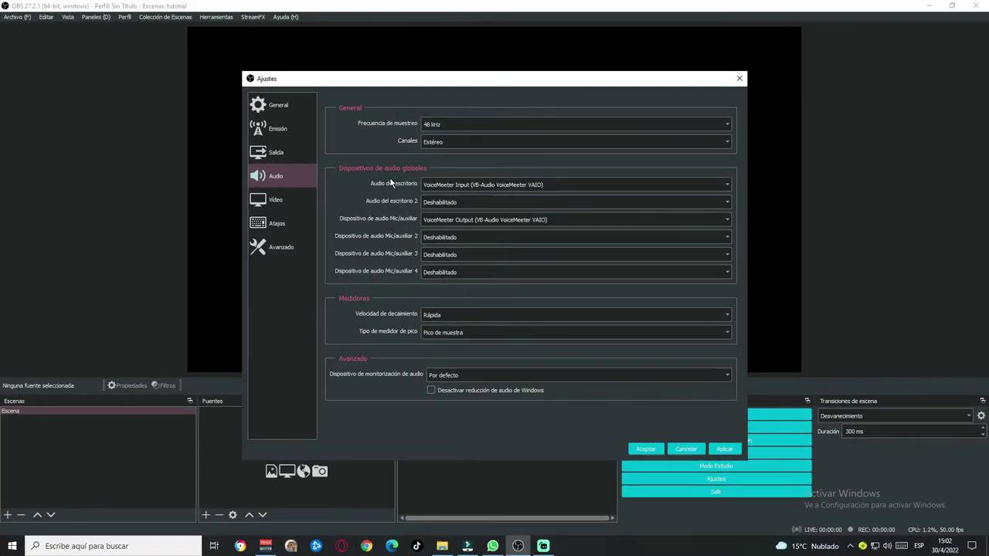
# Step: Check the base and output resolutions in the video settings
pyautogui.click(276, 199)
pyautogui.click(656, 123)
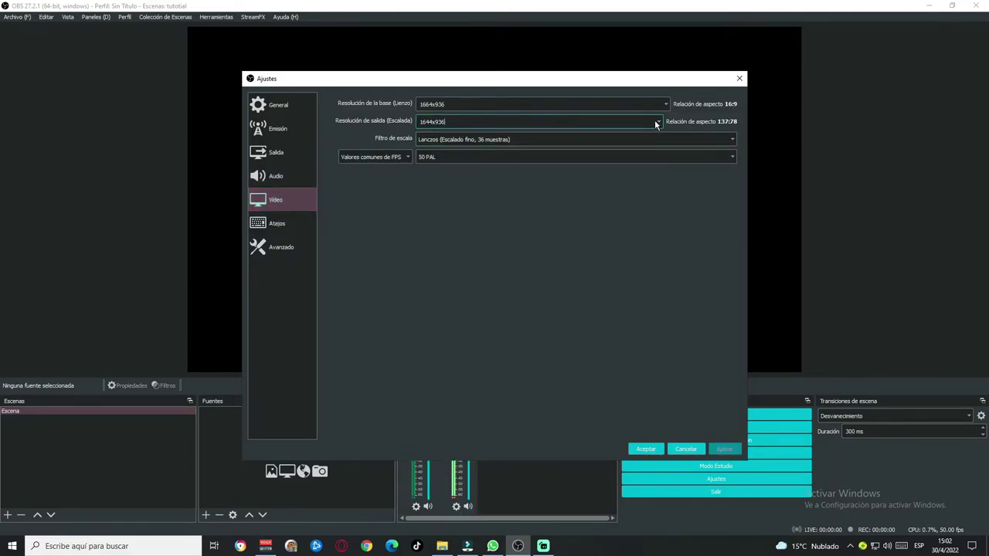
pyautogui.click(446, 105)
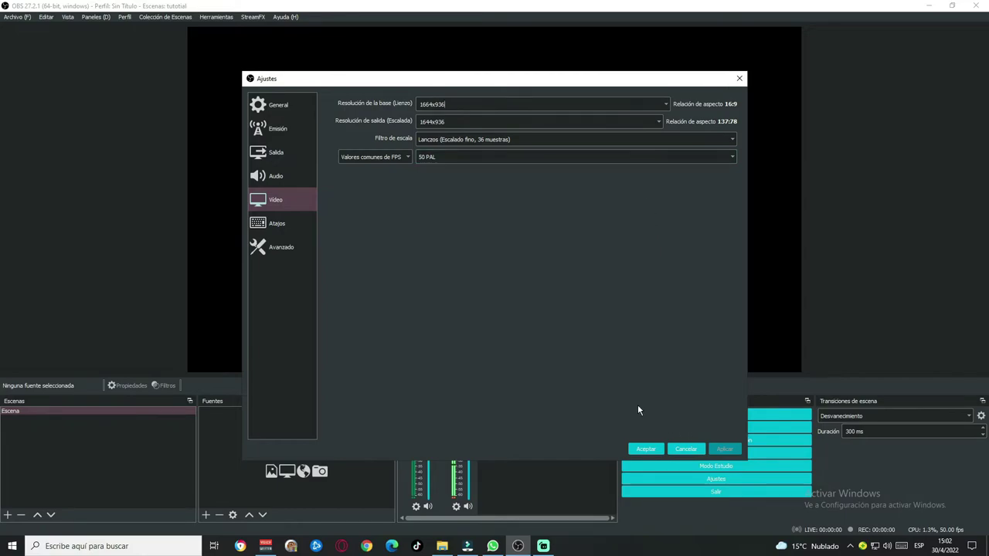
# Step: Enable output rescaling at 1920x1080 for recordings, and save the settings
pyautogui.click(283, 154)
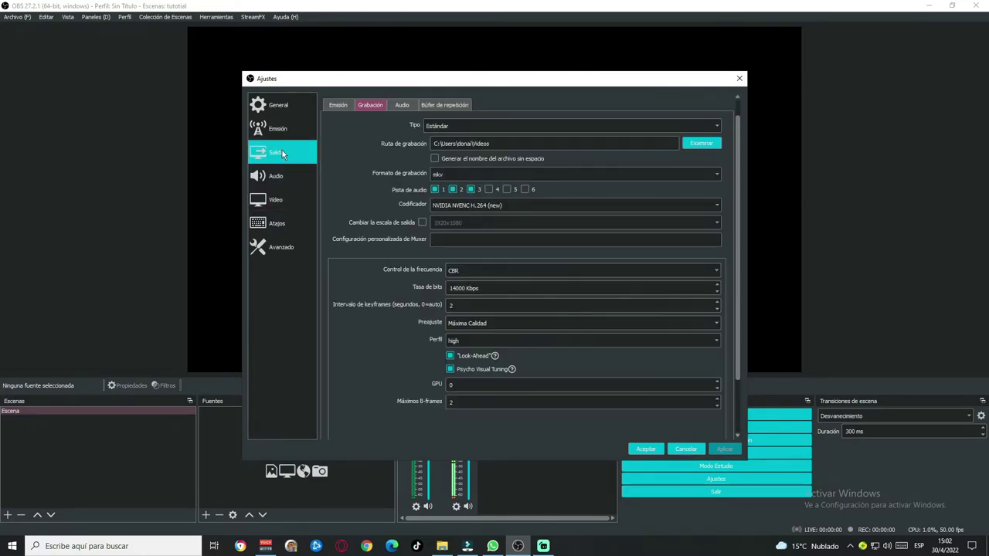
pyautogui.click(421, 222)
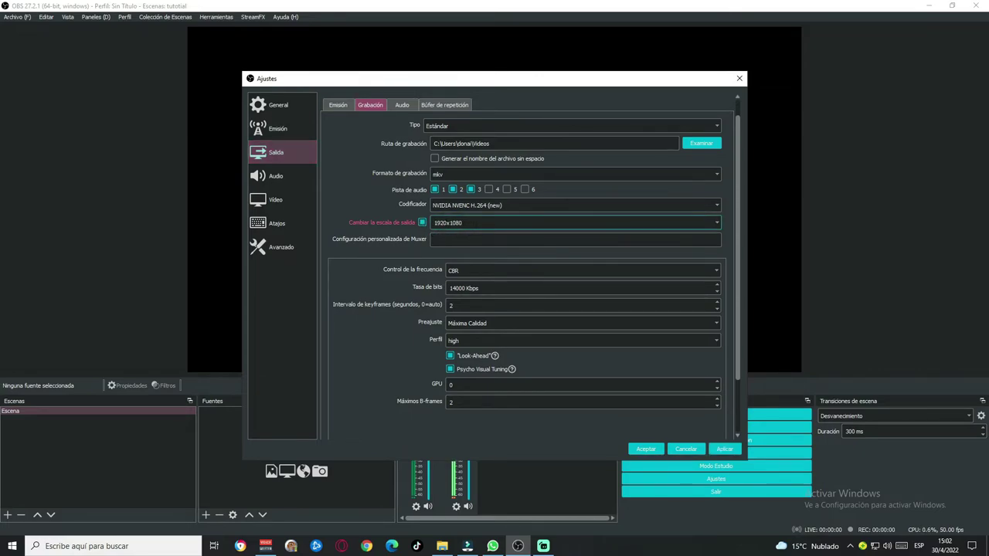
pyautogui.click(697, 226)
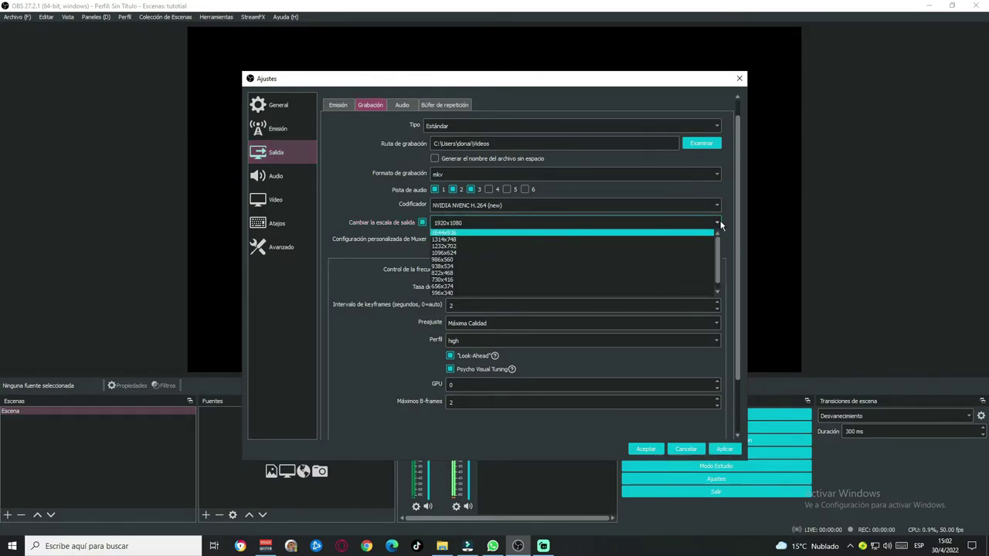
pyautogui.click(464, 223)
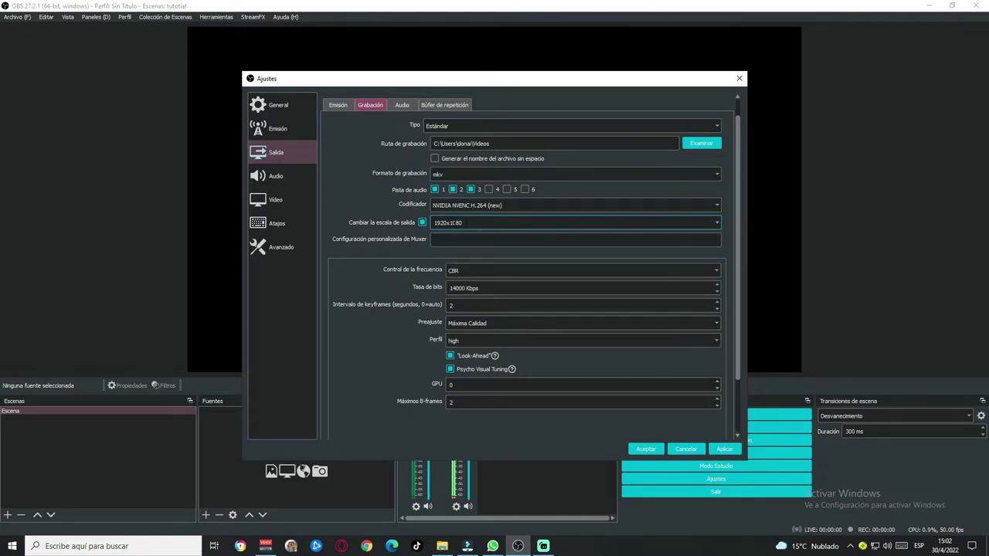
pyautogui.click(726, 450)
pyautogui.click(645, 449)
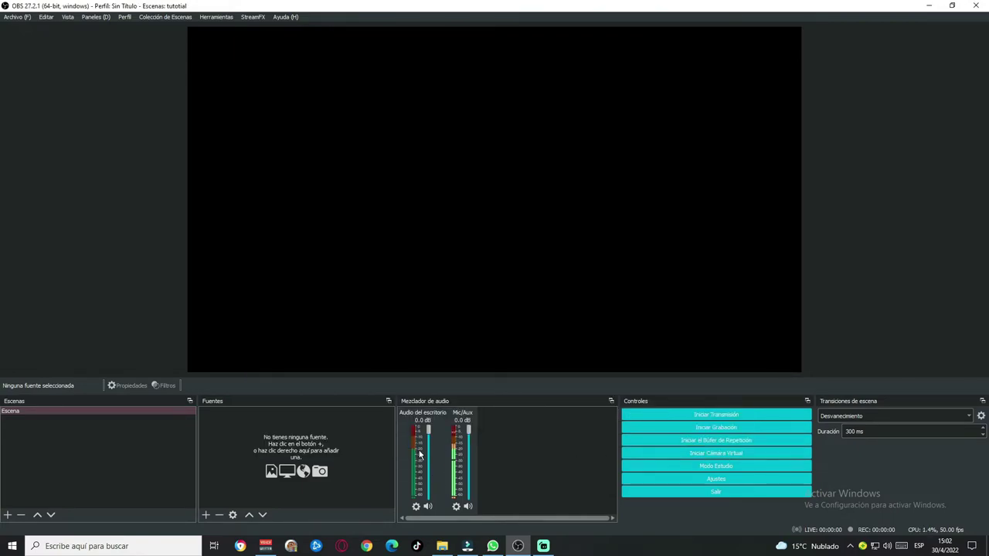
# Step: Mute the Mic/Aux channel, and add a new Captura de pantalla source to the scene with its default name and properties
pyautogui.click(467, 507)
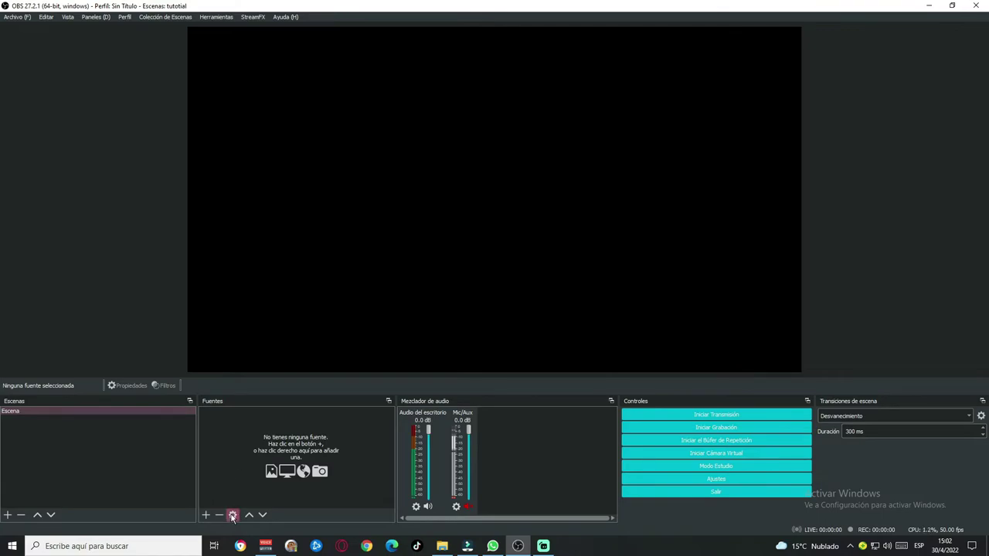
pyautogui.click(206, 515)
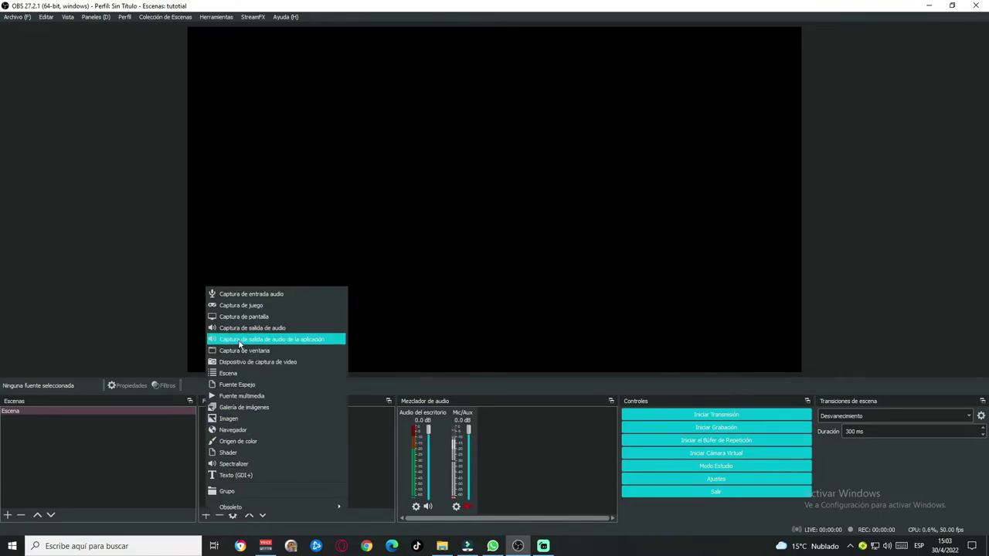
pyautogui.click(255, 316)
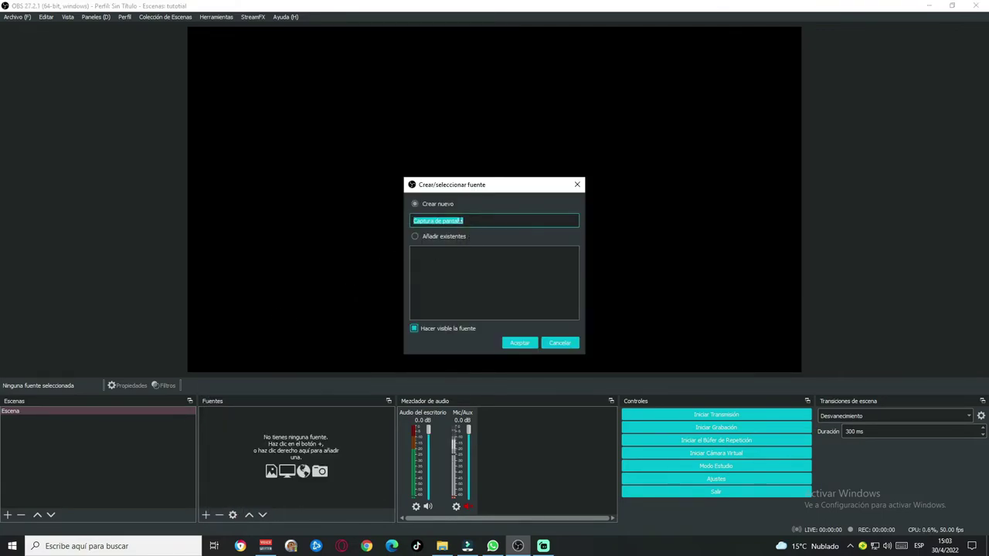
pyautogui.moveTo(463, 220); pyautogui.dragTo(413, 221)
pyautogui.click(519, 342)
pyautogui.click(614, 425)
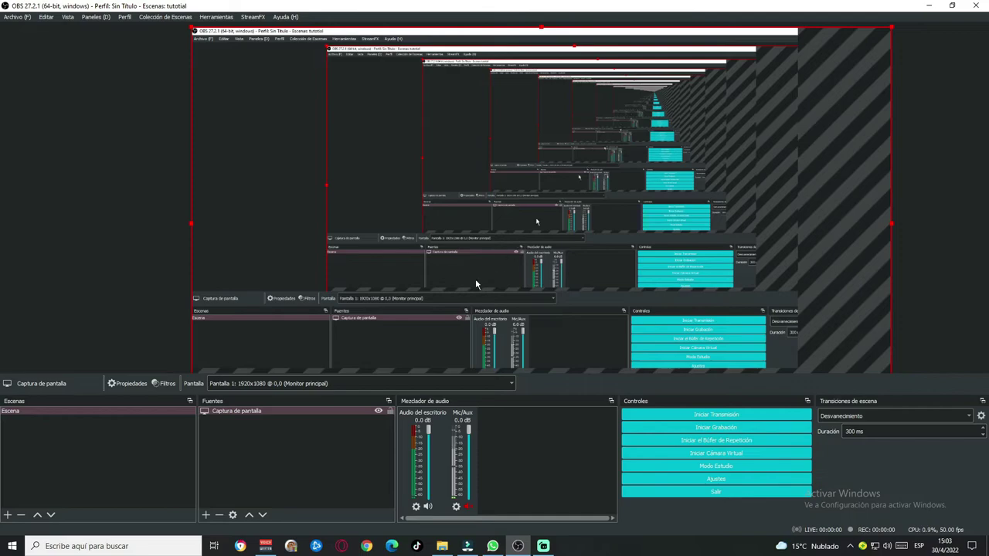
# Step: Reset the transform of the screen capture source and fit it to the canvas
pyautogui.click(353, 415)
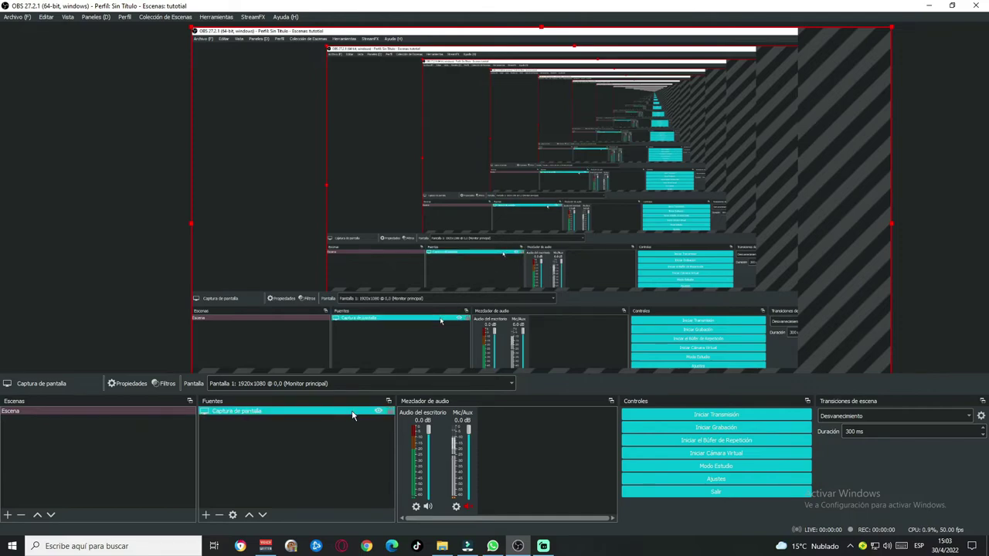
pyautogui.rightClick(283, 412)
pyautogui.moveTo(313, 256)
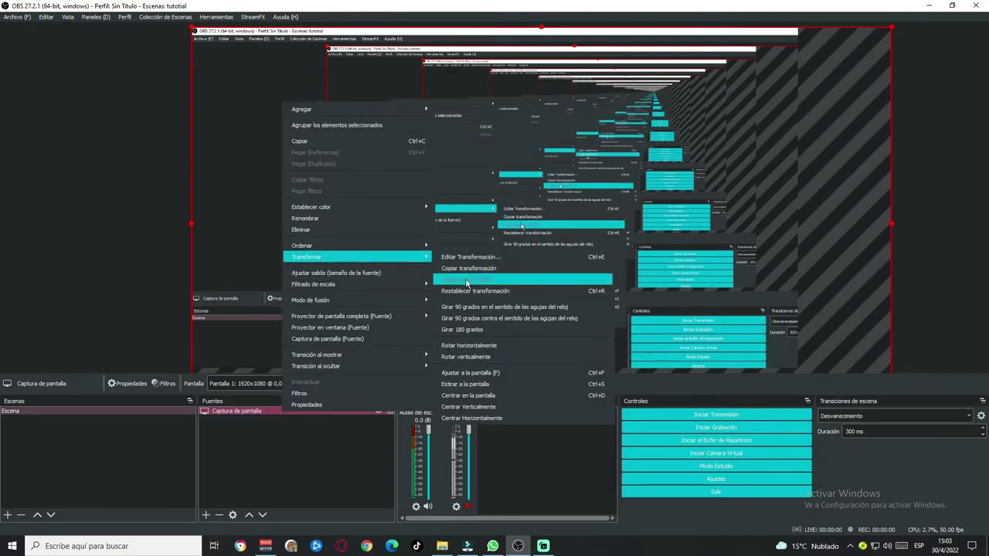
pyautogui.click(467, 291)
pyautogui.click(306, 411)
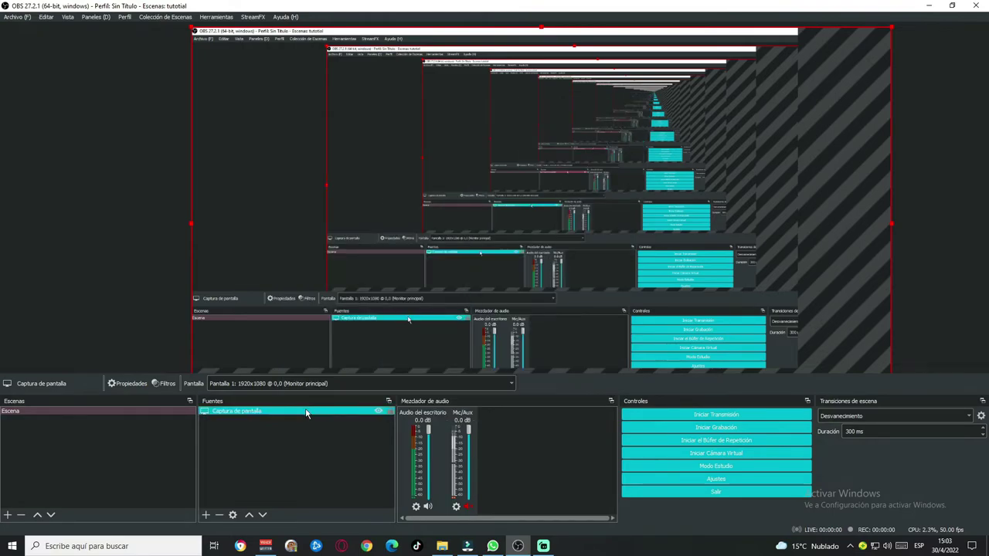
pyautogui.rightClick(307, 411)
pyautogui.moveTo(360, 255)
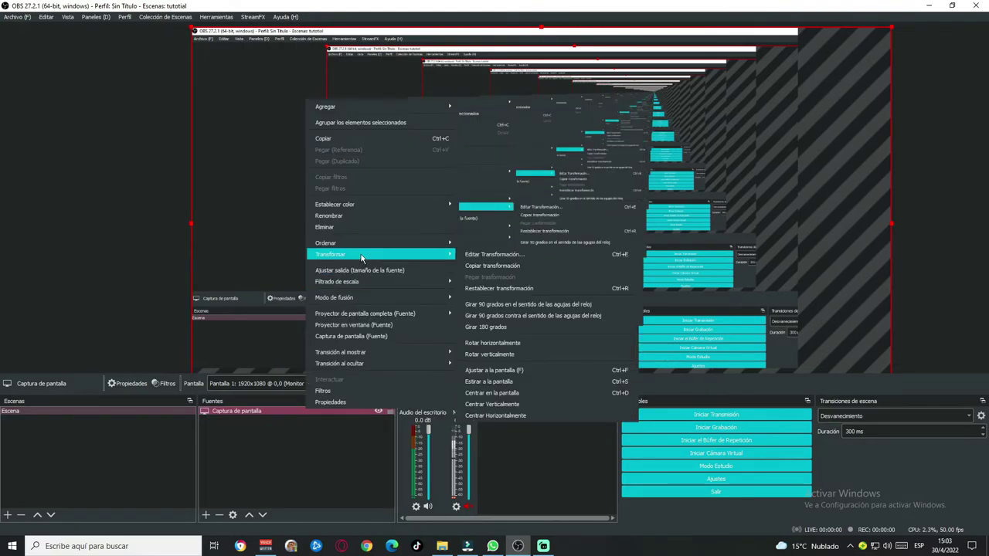
pyautogui.click(494, 371)
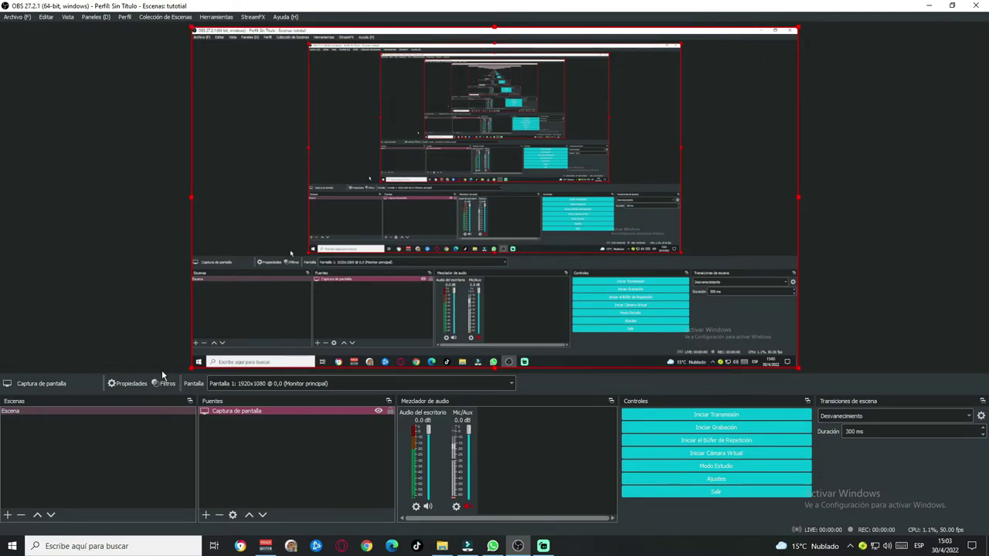
pyautogui.moveTo(191, 369)
pyautogui.mouseDown()
pyautogui.moveTo(215, 350)
pyautogui.moveTo(192, 368)
pyautogui.mouseUp()
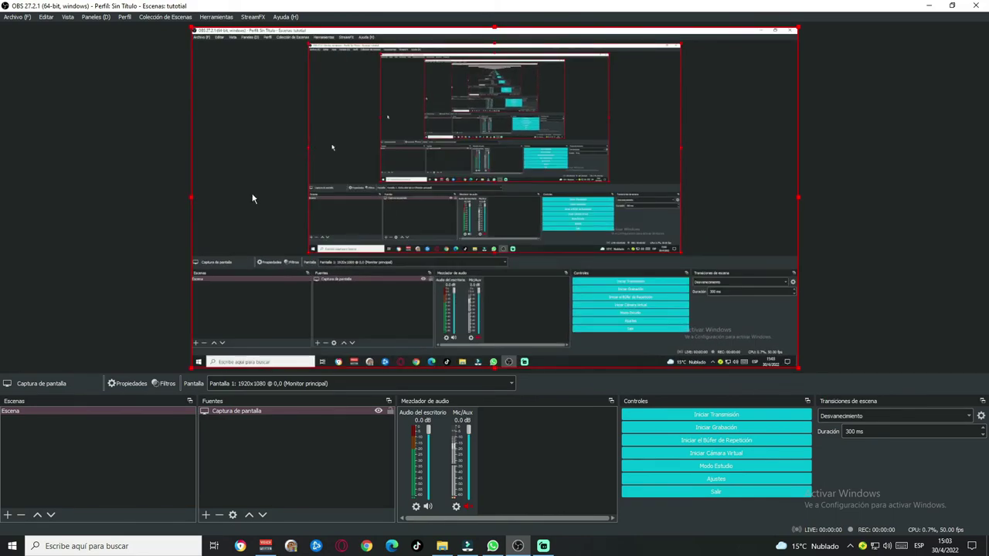
# Step: Add a Dispositivo de captura de video source that uses the c922 Pro Stream Webcam
pyautogui.click(283, 462)
pyautogui.click(206, 514)
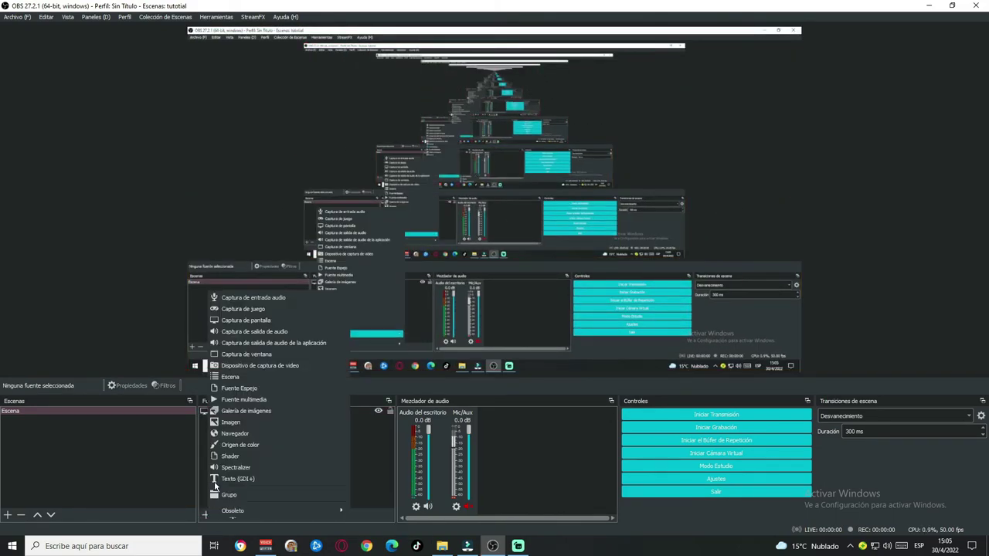
pyautogui.click(259, 365)
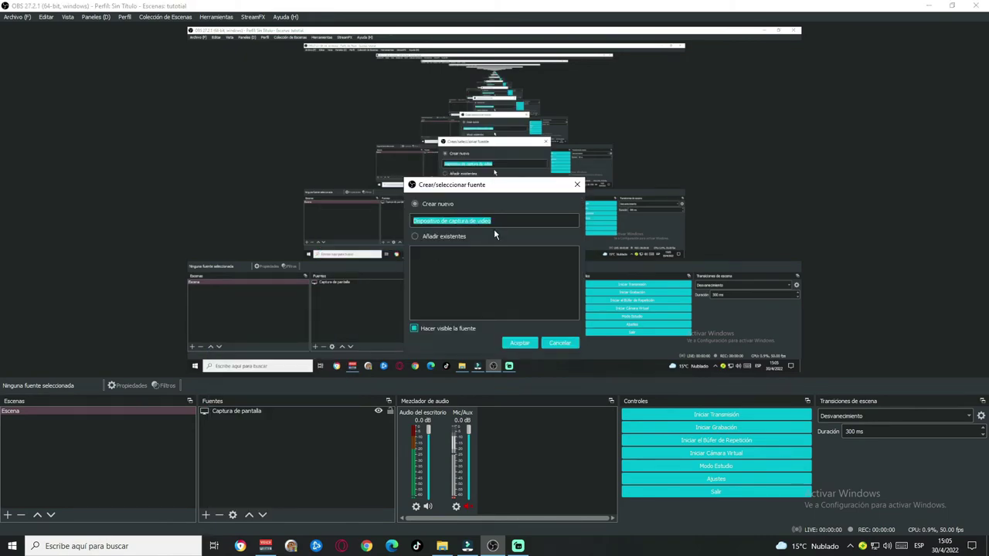
pyautogui.press('Return')
pyautogui.click(410, 350)
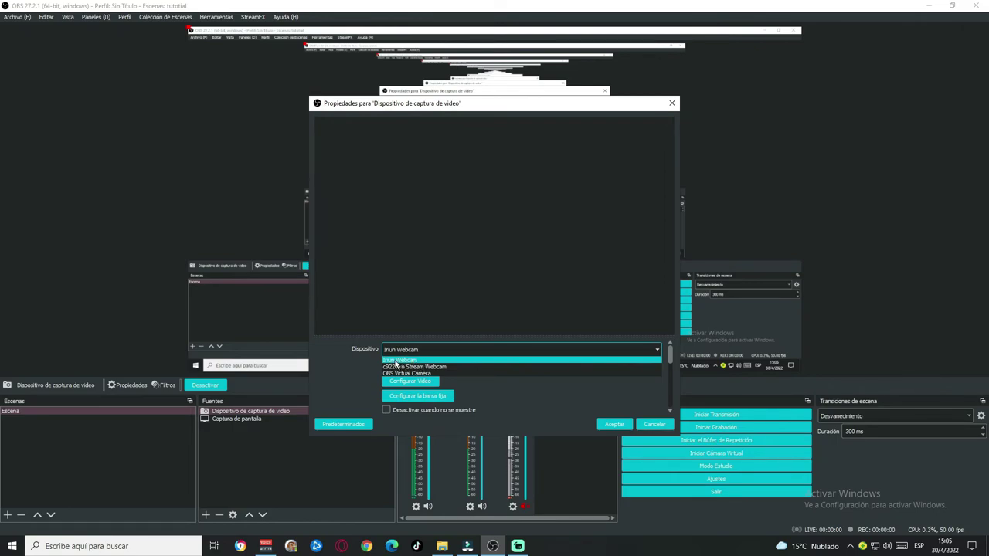
pyautogui.click(402, 367)
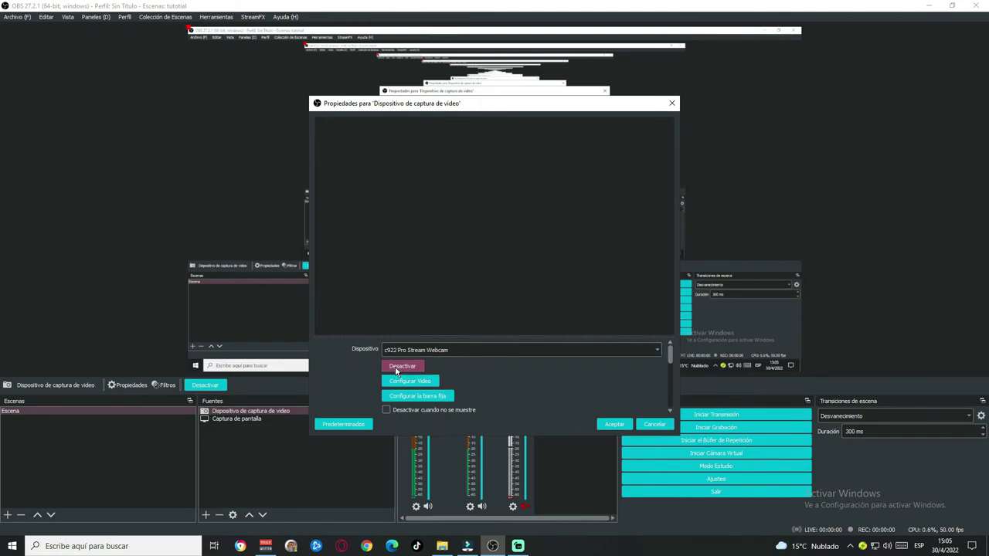
pyautogui.press('Return')
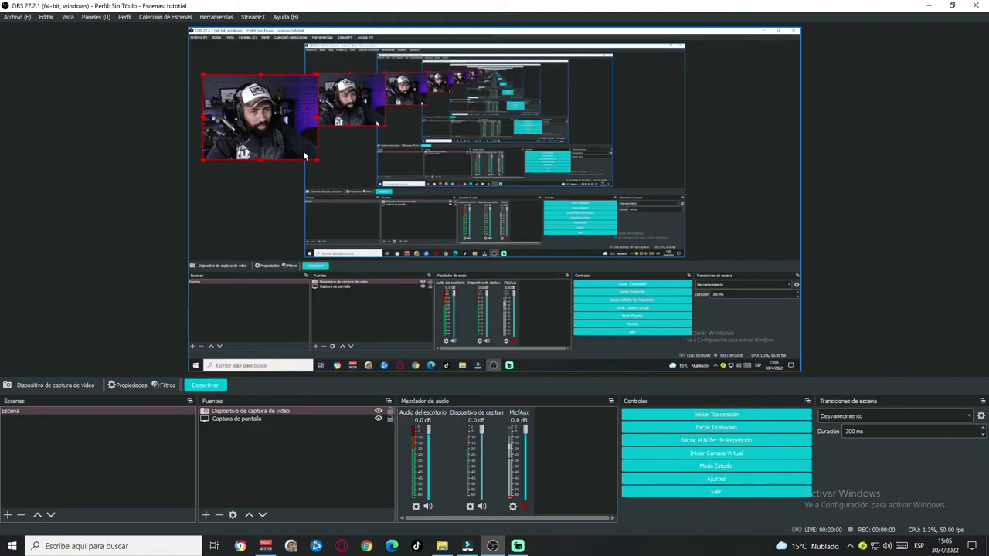
# Step: Shrink the webcam image and place it near the canvas's left edge, and hide its source
pyautogui.moveTo(279, 125); pyautogui.dragTo(268, 151)
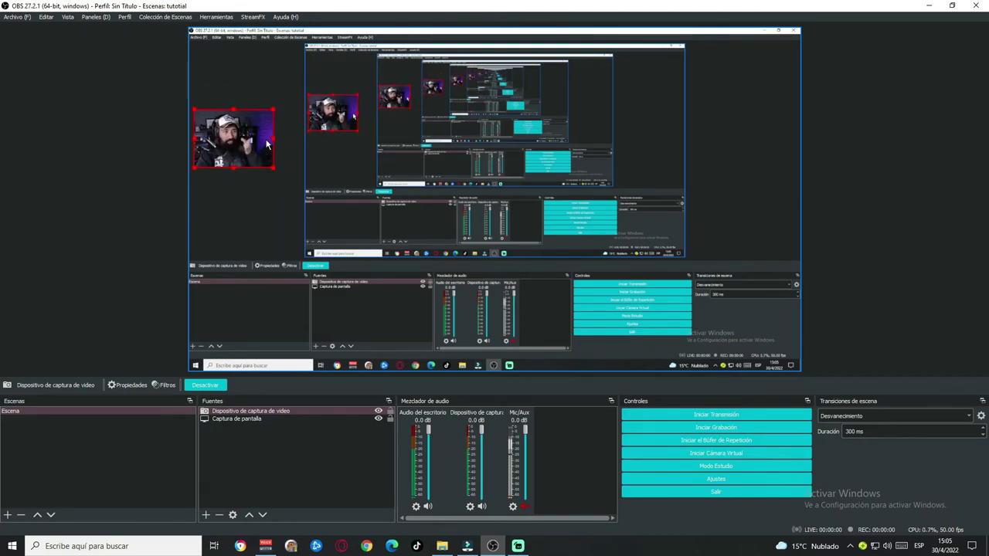
pyautogui.click(377, 411)
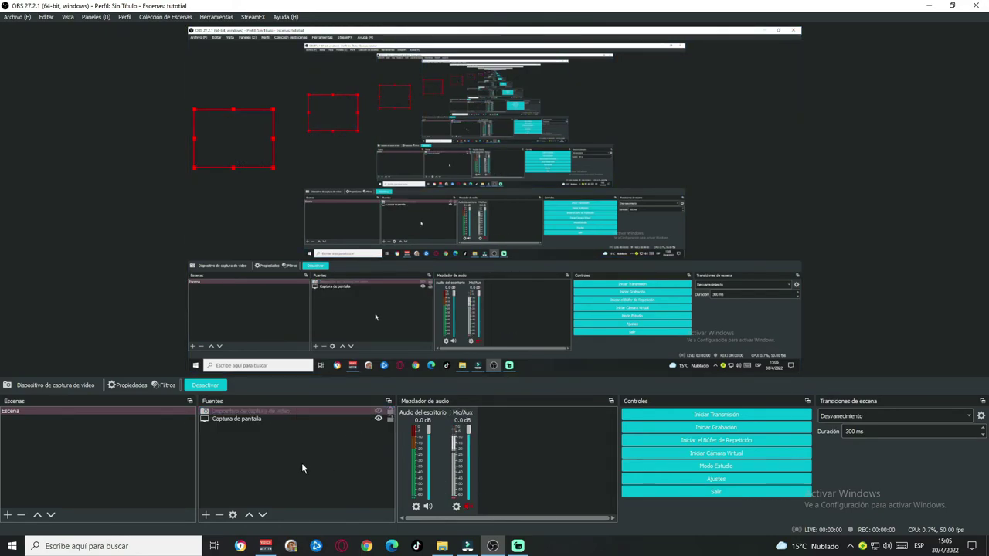